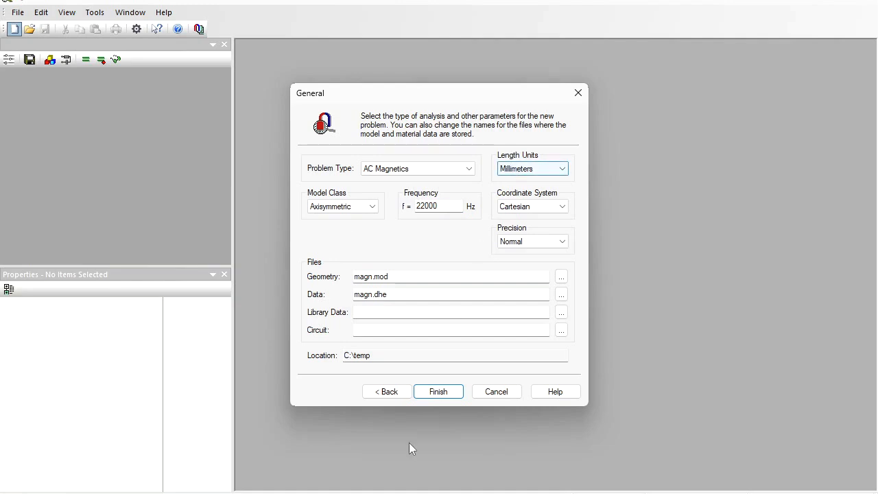
# Finish creating the axisymmetric AC Magnetics problem at 22000 Hz in millimetres and open its magn.mod geometry.
pyautogui.click(440, 395)
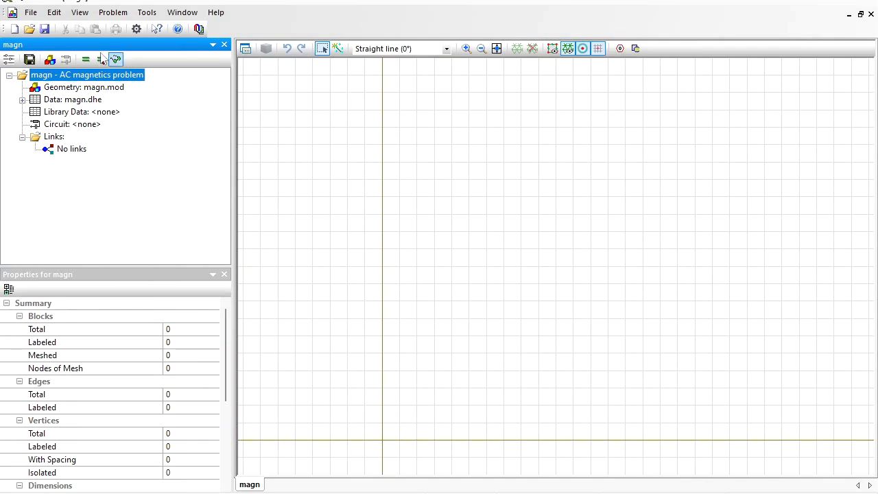
pyautogui.click(74, 89)
pyautogui.doubleClick(75, 89)
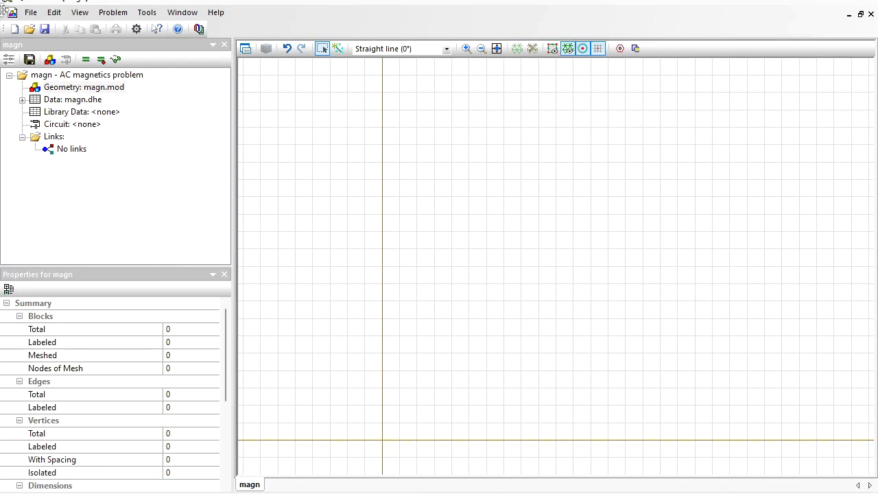
pyautogui.click(30, 12)
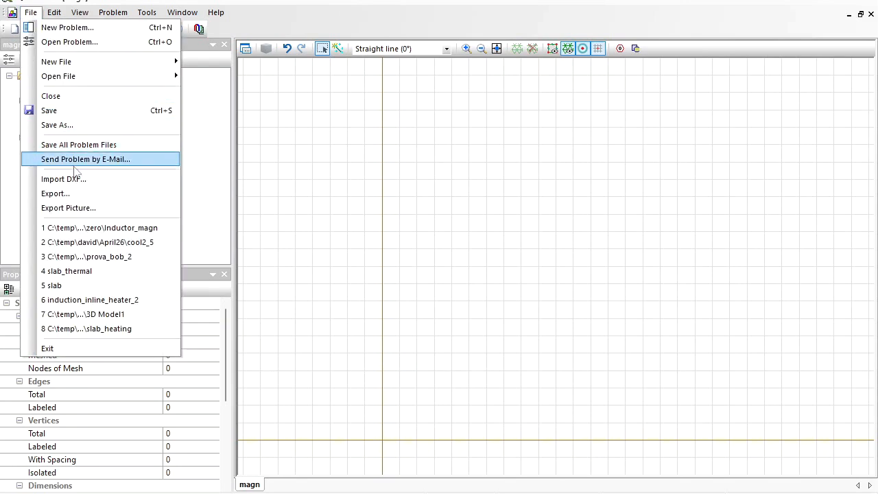
pyautogui.click(504, 193)
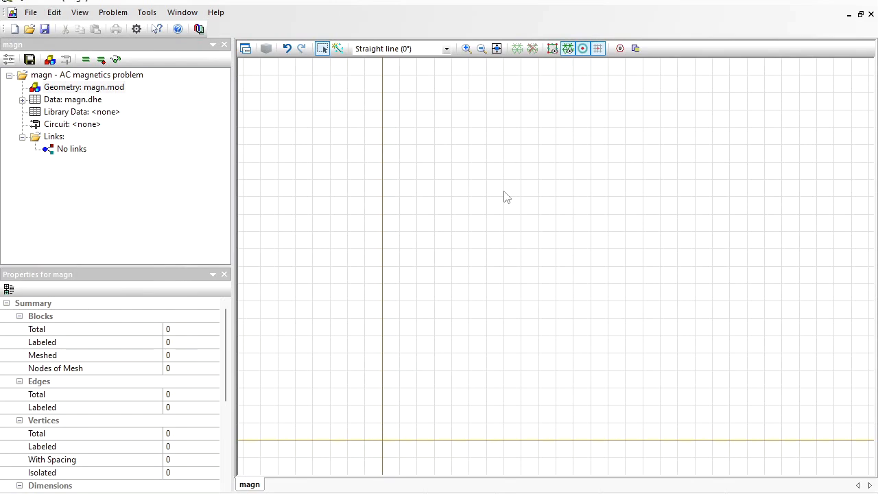
# Insert a circle with a diameter of 8 mm centred at the origin.
pyautogui.click(636, 51)
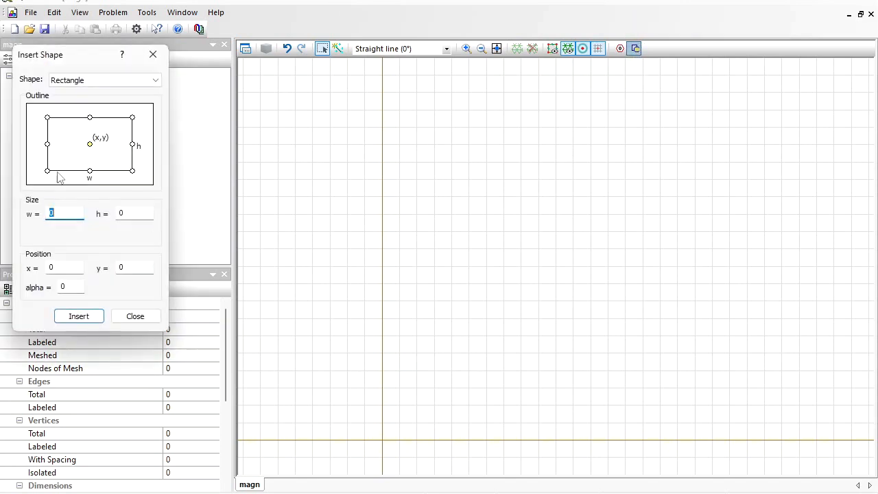
pyautogui.click(92, 81)
pyautogui.click(83, 93)
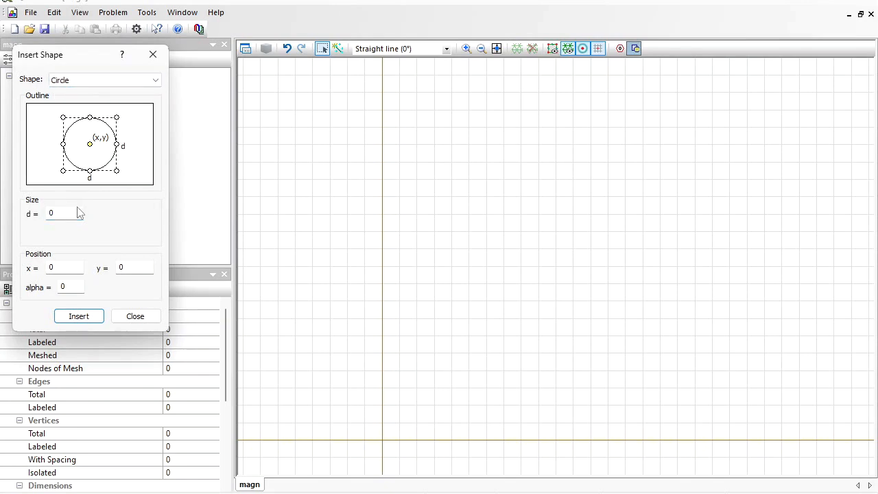
pyautogui.doubleClick(76, 212)
pyautogui.click(87, 319)
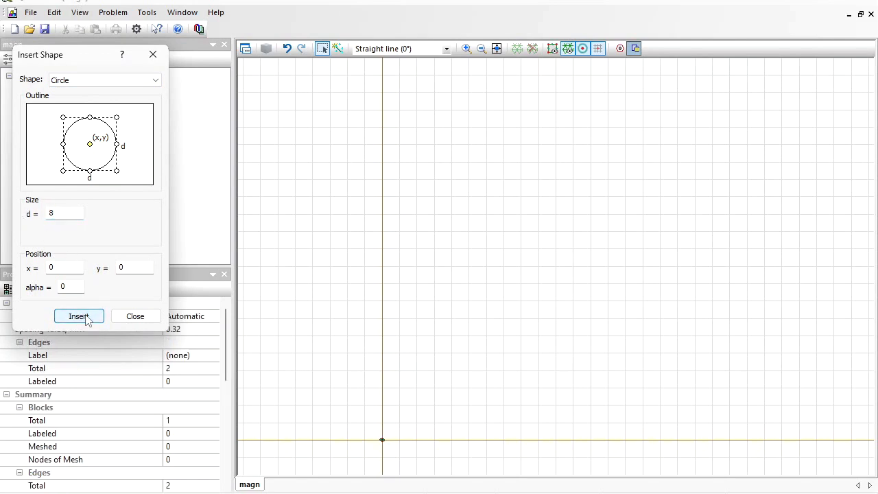
# Insert a second, concentric circle with a diameter of 6 mm at the origin and finish inserting shapes.
pyautogui.doubleClick(69, 213)
pyautogui.write('6')
pyautogui.click(81, 316)
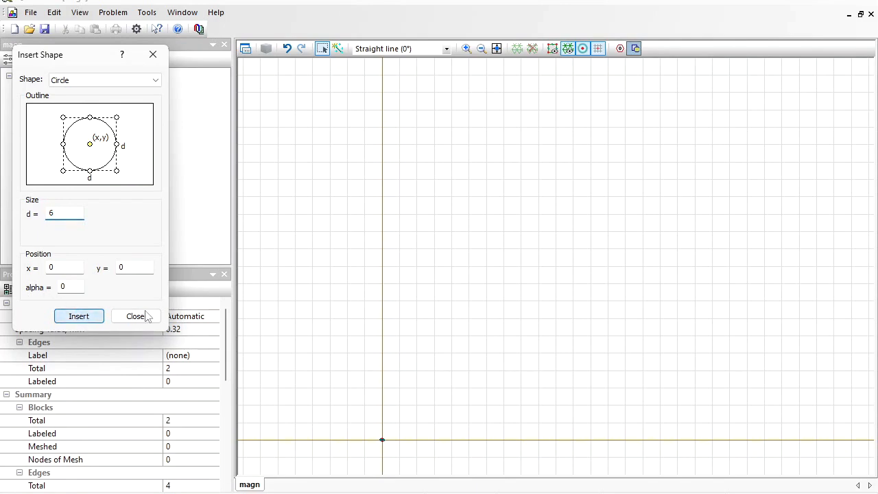
pyautogui.click(149, 316)
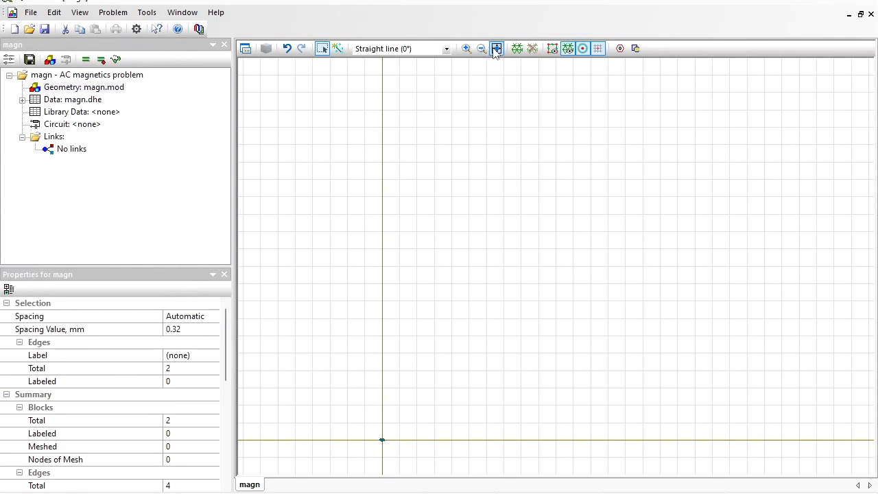
# Select the ring between the two circles and move it 33 mm upward in the radial direction.
pyautogui.click(497, 48)
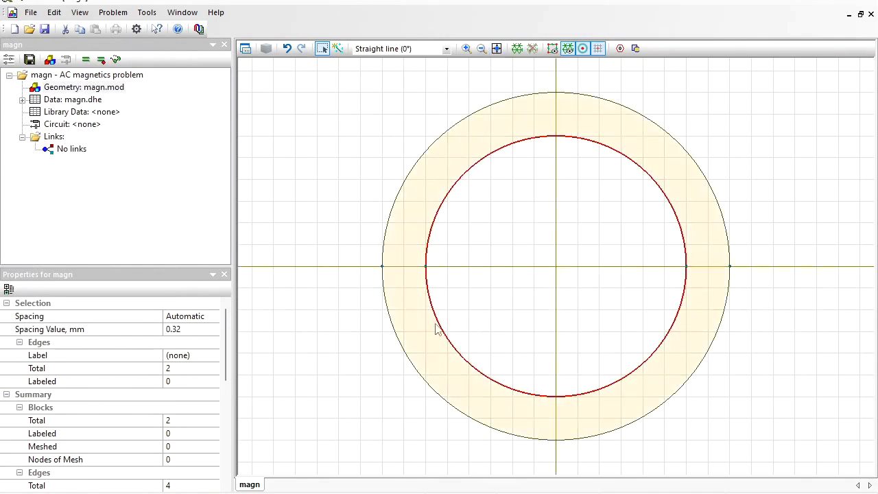
pyautogui.click(482, 48)
pyautogui.click(482, 49)
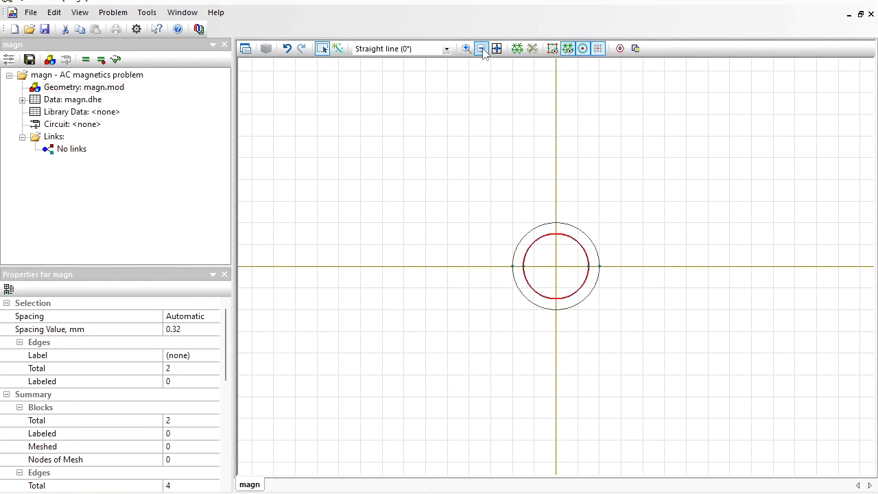
pyautogui.click(322, 48)
pyautogui.click(539, 231)
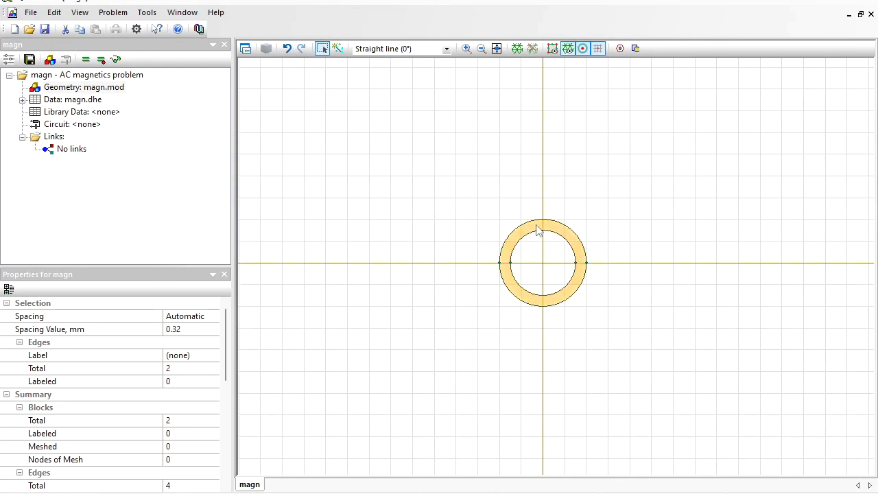
pyautogui.rightClick(514, 219)
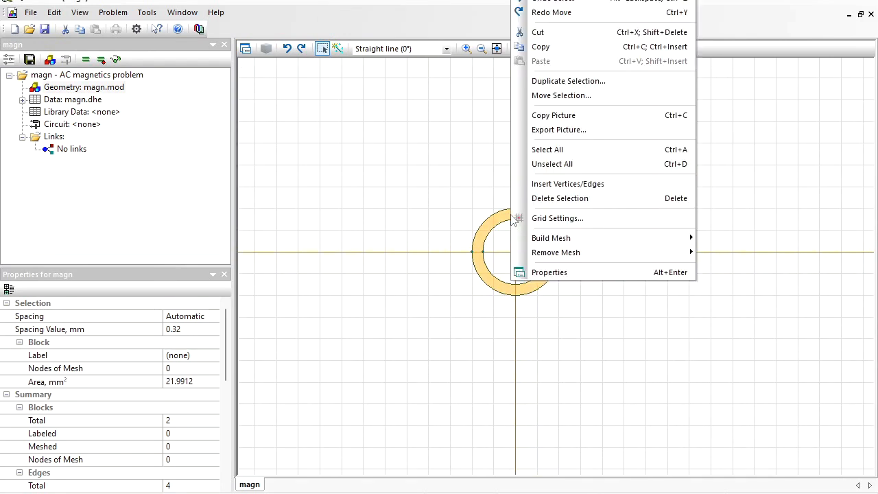
pyautogui.click(563, 96)
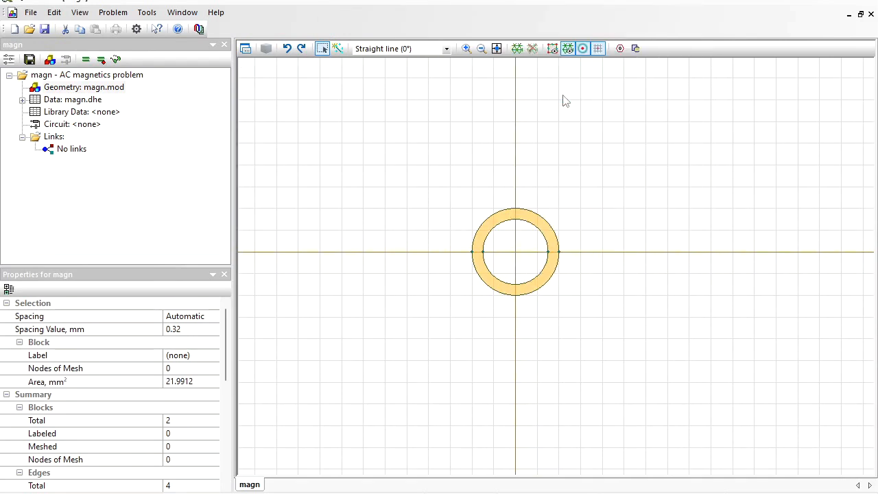
pyautogui.doubleClick(420, 286)
pyautogui.write('33')
pyautogui.click(481, 182)
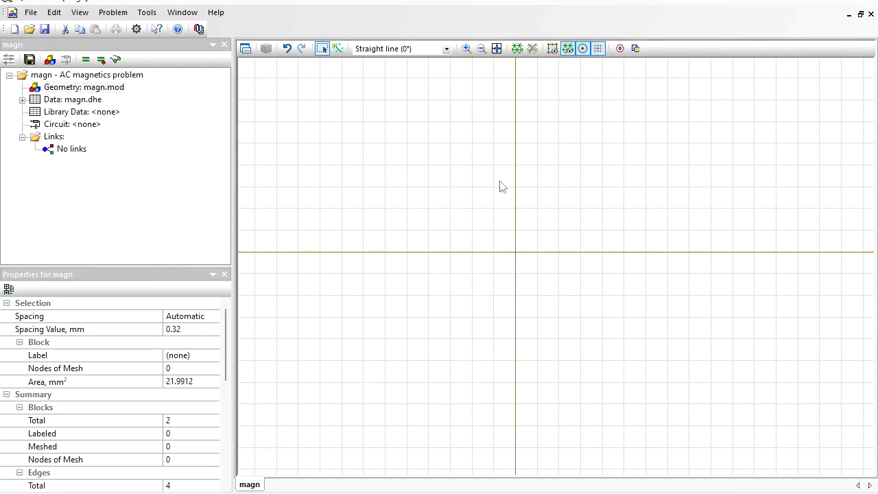
# Duplicate the selected ring once with a displacement of 18 mm along the axis and 0 mm radially.
pyautogui.moveTo(559, 112); pyautogui.dragTo(525, 294)
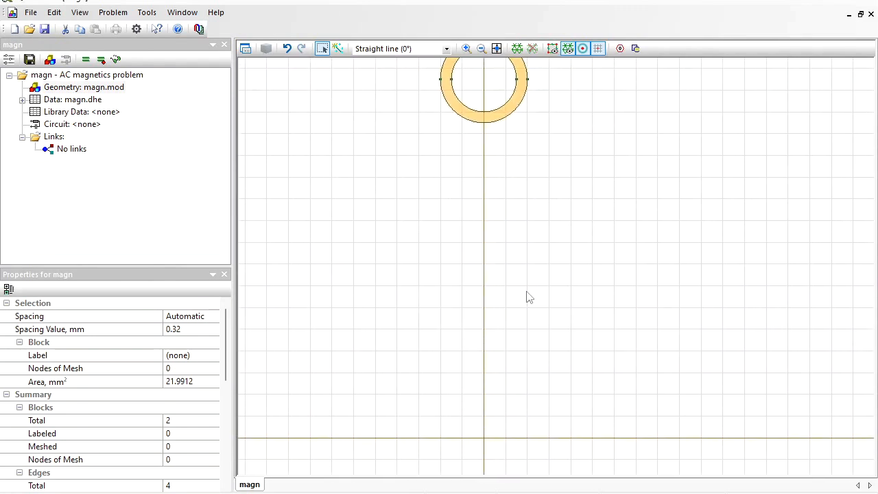
pyautogui.rightClick(463, 114)
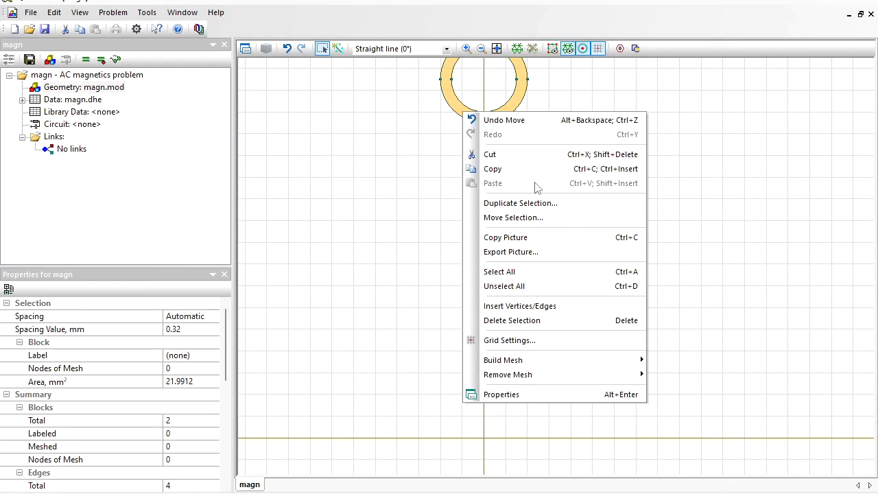
pyautogui.click(538, 200)
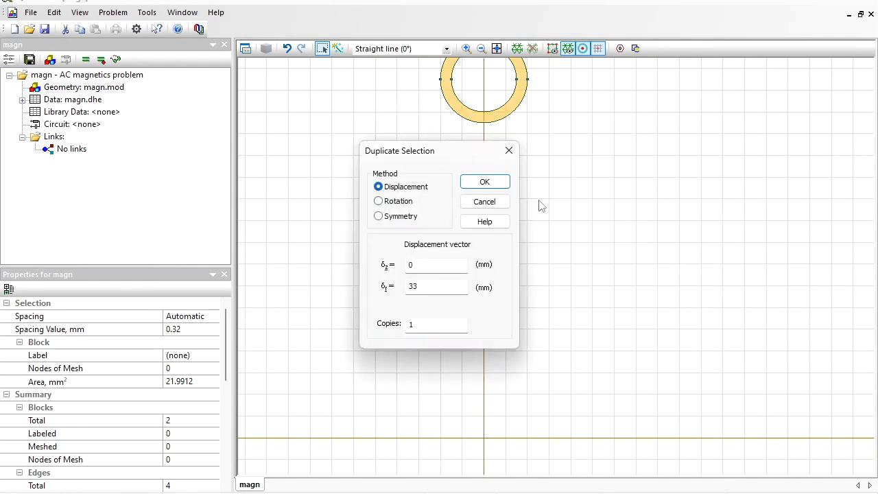
pyautogui.moveTo(429, 269); pyautogui.dragTo(394, 268)
pyautogui.write('18')
pyautogui.doubleClick(419, 287)
pyautogui.write('0')
pyautogui.click(486, 182)
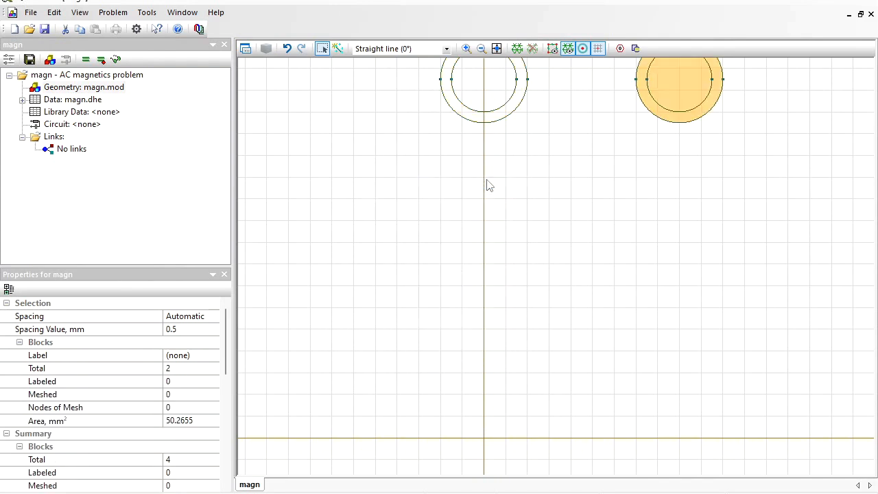
# Insert a rectangle 100 mm wide and 50 mm high, with the midpoint of its left edge at the origin.
pyautogui.click(482, 48)
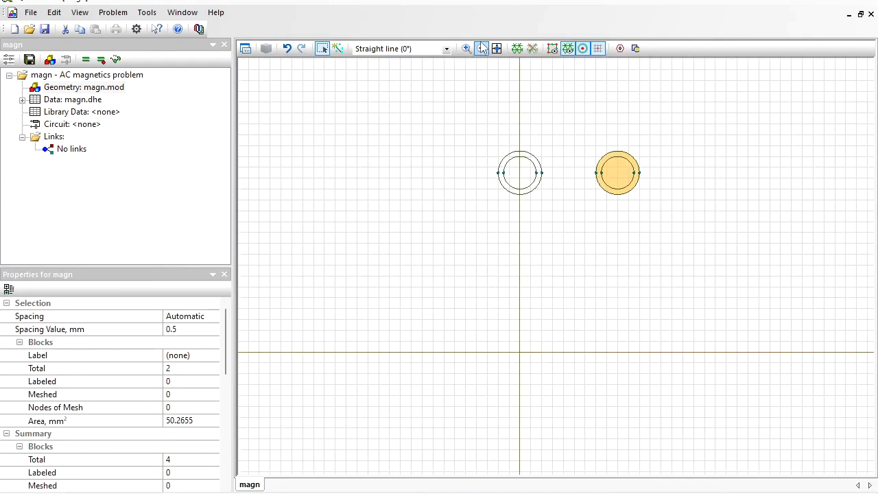
pyautogui.click(577, 89)
pyautogui.click(636, 51)
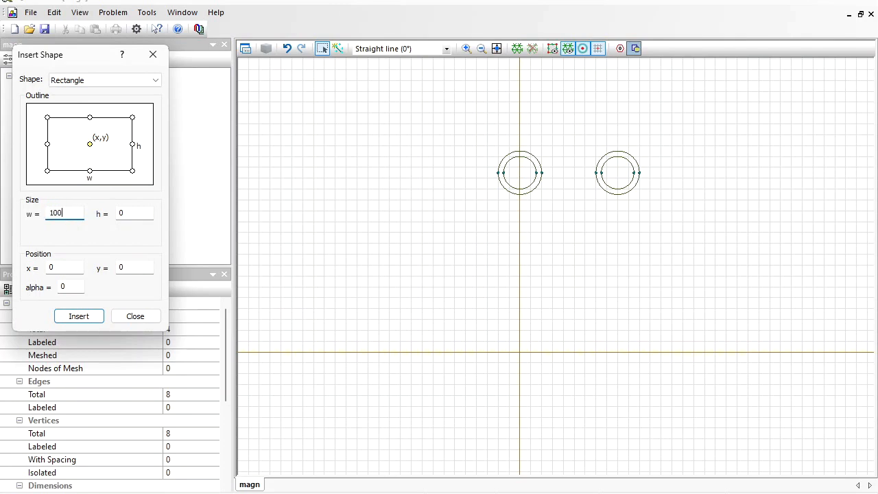
pyautogui.press('Tab')
pyautogui.write('50')
pyautogui.click(48, 144)
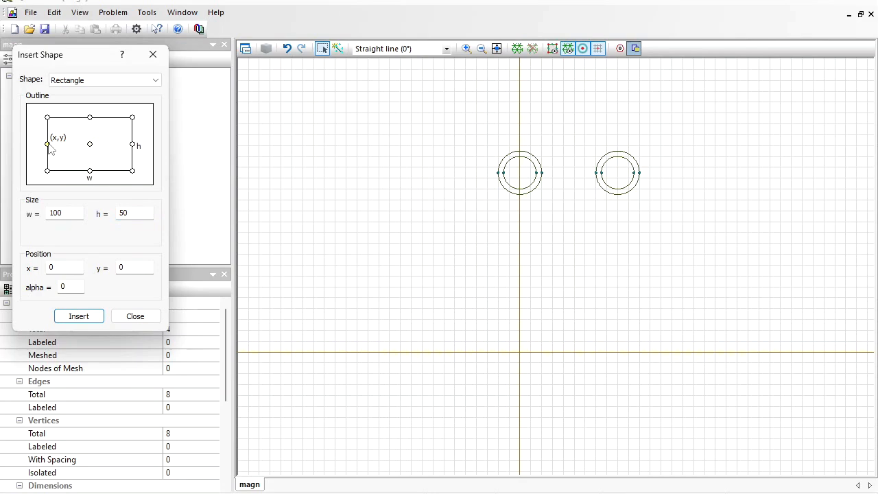
pyautogui.click(85, 321)
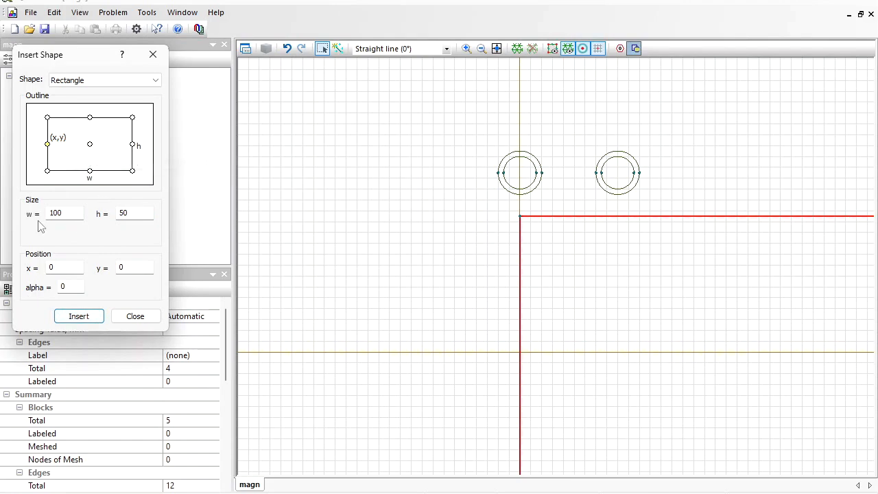
# Insert another rectangle 100 mm wide and 30 mm high from the same reference point and finish inserting shapes.
pyautogui.doubleClick(131, 214)
pyautogui.write('30')
pyautogui.click(94, 314)
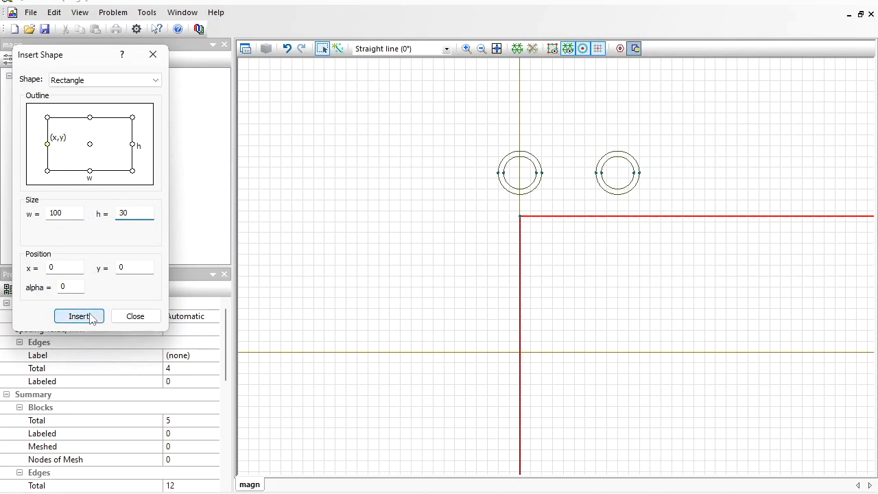
pyautogui.click(135, 316)
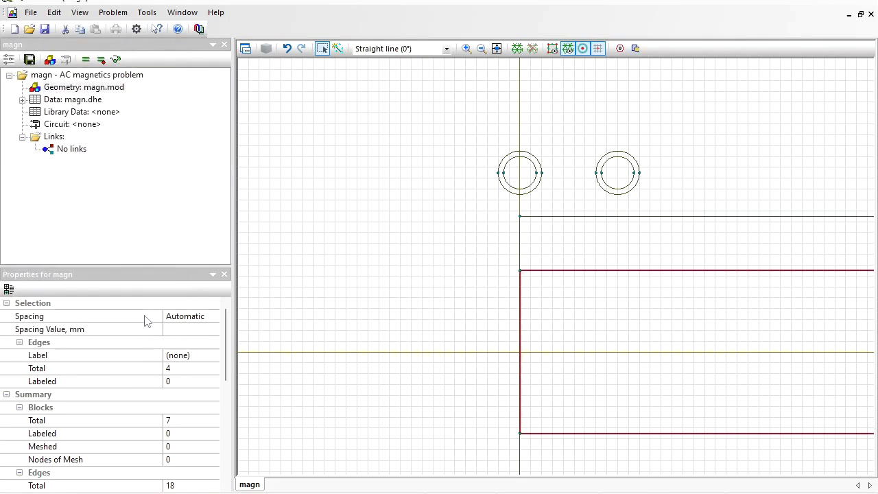
# Draw a straight edge along the horizontal axis across the full width of the rectangles.
pyautogui.click(497, 54)
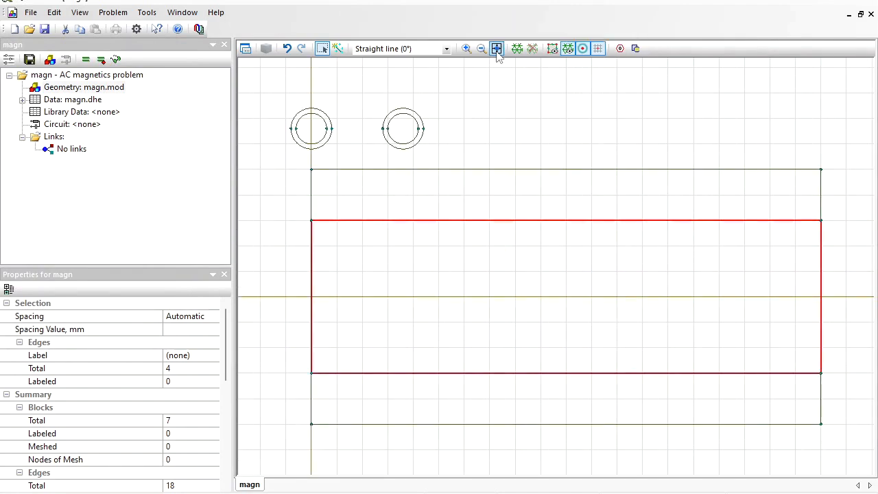
pyautogui.click(451, 205)
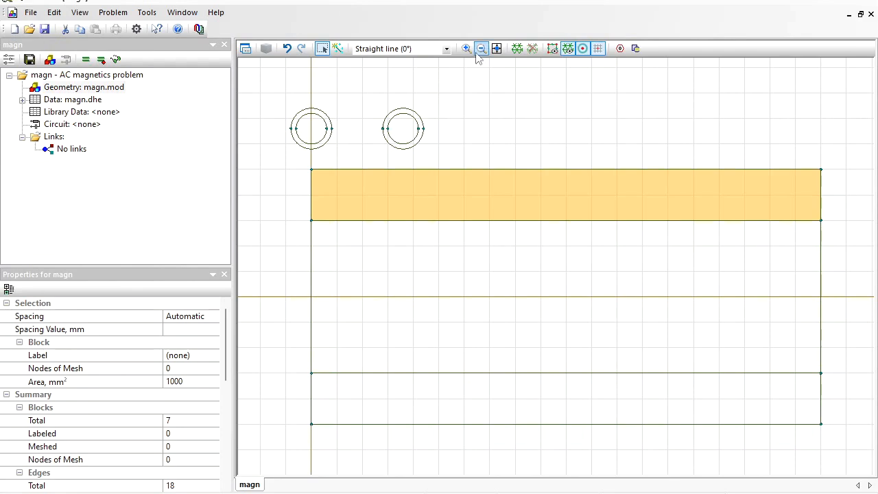
pyautogui.click(337, 50)
pyautogui.moveTo(312, 296)
pyautogui.mouseDown()
pyautogui.moveTo(831, 298)
pyautogui.moveTo(822, 297)
pyautogui.mouseUp()
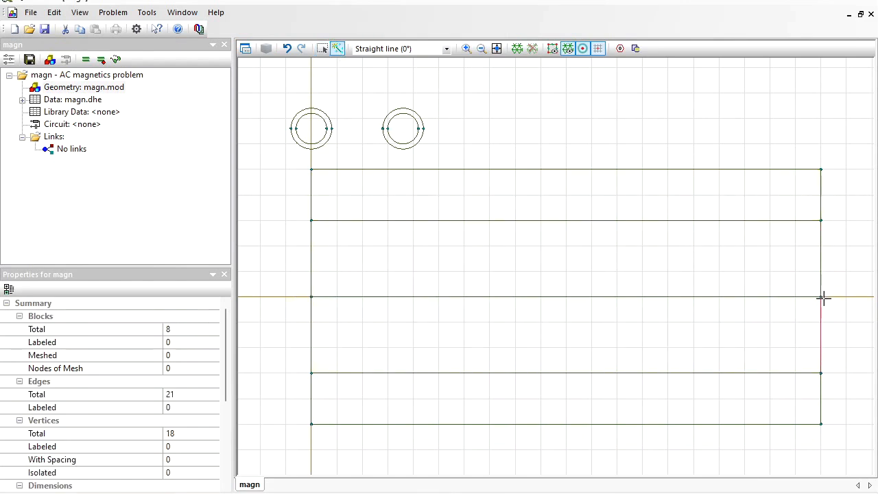
# Delete the lowest rectangular block and the two leftover vertical edges below the horizontal axis.
pyautogui.click(326, 52)
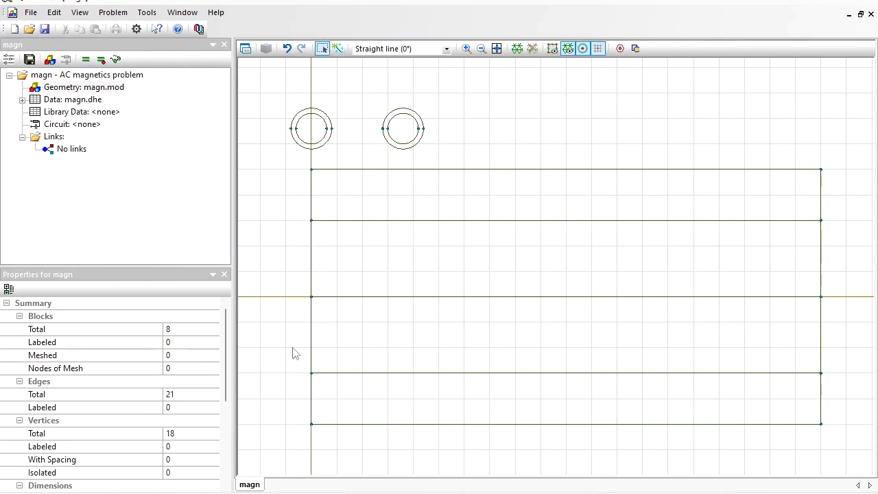
pyautogui.click(382, 406)
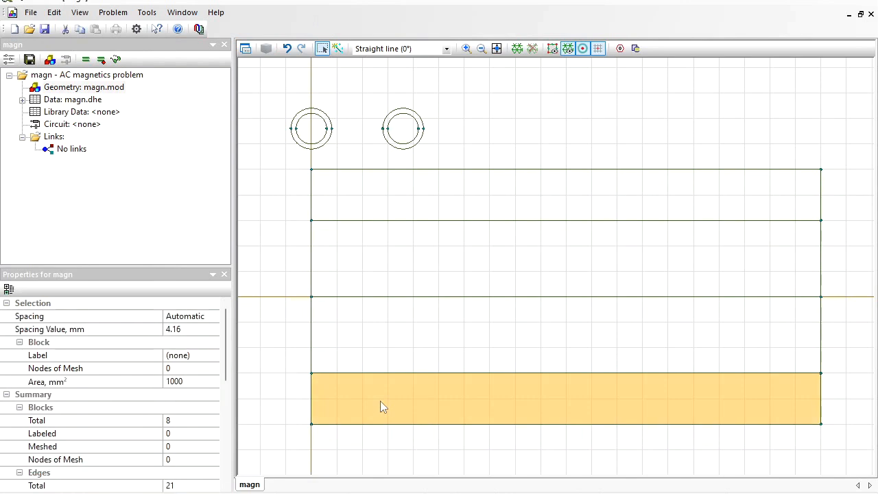
pyautogui.press('Delete')
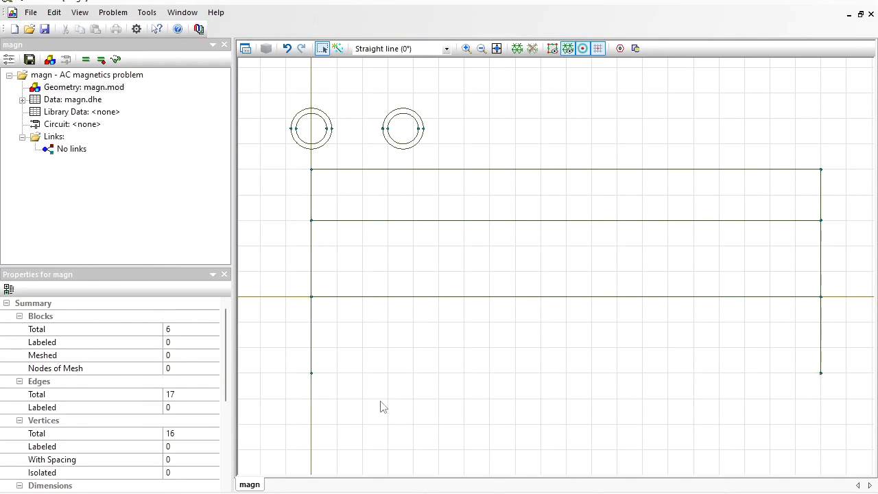
pyautogui.click(302, 377)
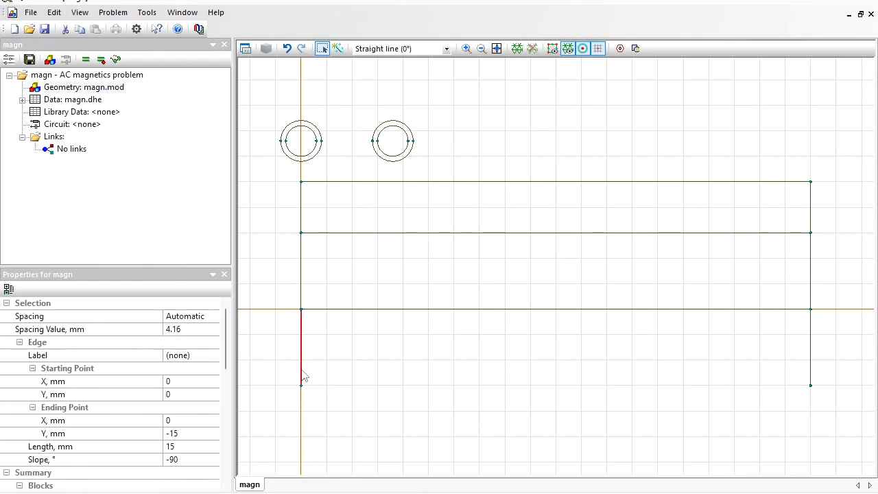
pyautogui.press('Delete')
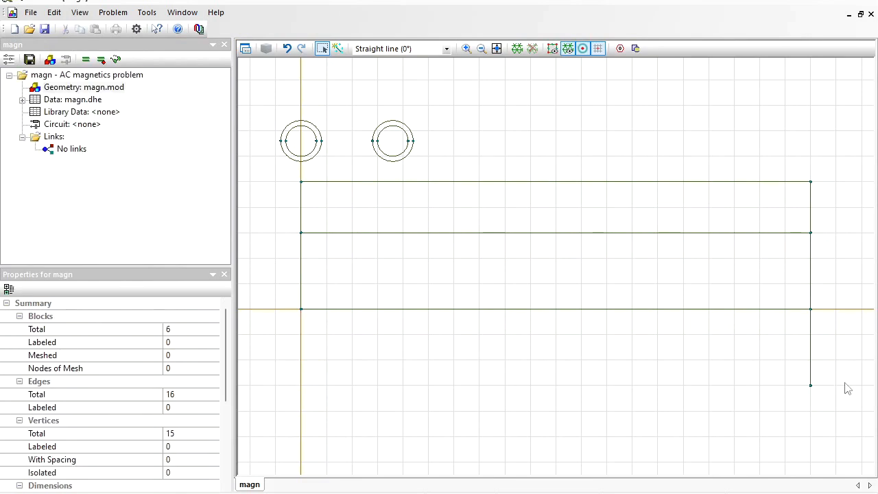
pyautogui.click(812, 370)
pyautogui.press('Delete')
# Add an axis point well beyond each end of the rectangle, extending the edge along the horizontal axis on both sides.
pyautogui.click(481, 50)
pyautogui.click(482, 49)
pyautogui.click(482, 49)
pyautogui.moveTo(515, 121); pyautogui.dragTo(427, 195)
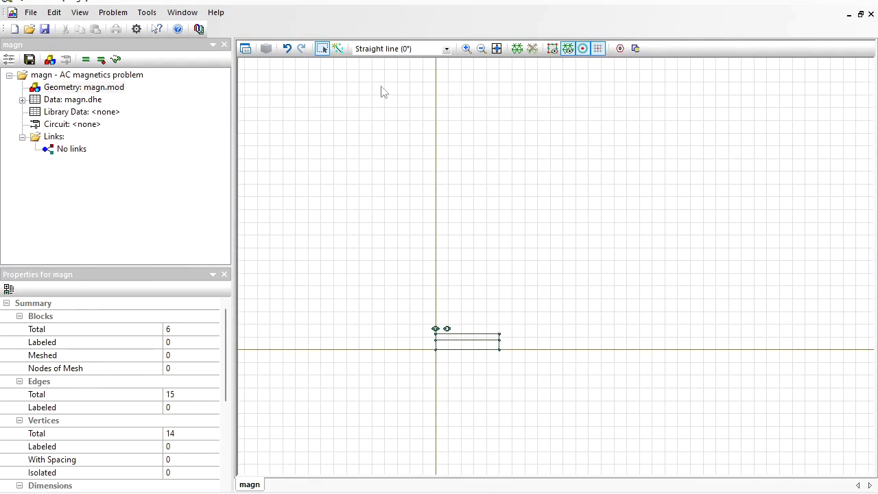
pyautogui.click(338, 49)
pyautogui.click(308, 349)
pyautogui.click(626, 350)
# Draw a 180° half arc joining the two outermost points on the horizontal axis, enclosing the rectangles and rings.
pyautogui.click(447, 49)
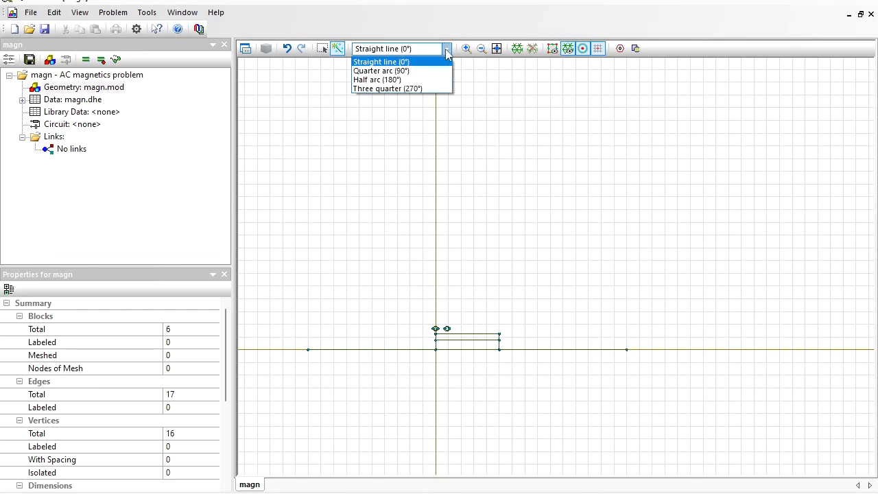
pyautogui.click(408, 80)
pyautogui.moveTo(627, 352); pyautogui.dragTo(310, 350)
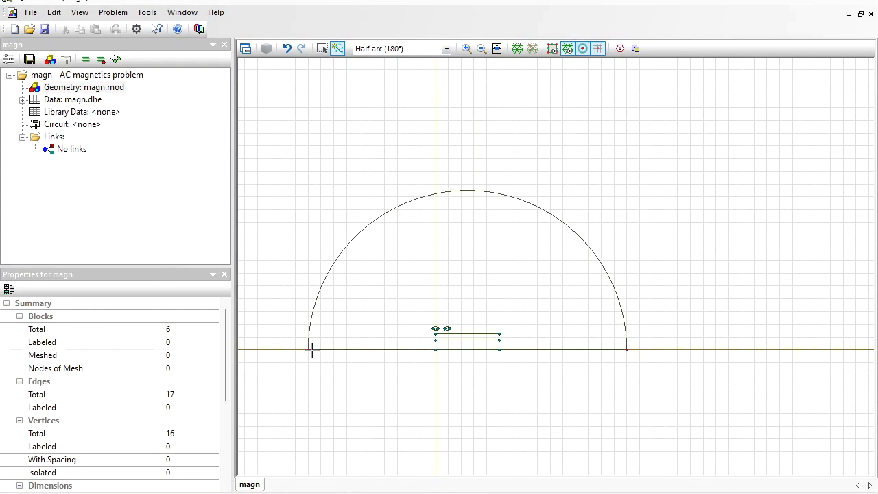
# Label the large half-disc block and the rectangular block adjoining the axis as air.
pyautogui.click(323, 50)
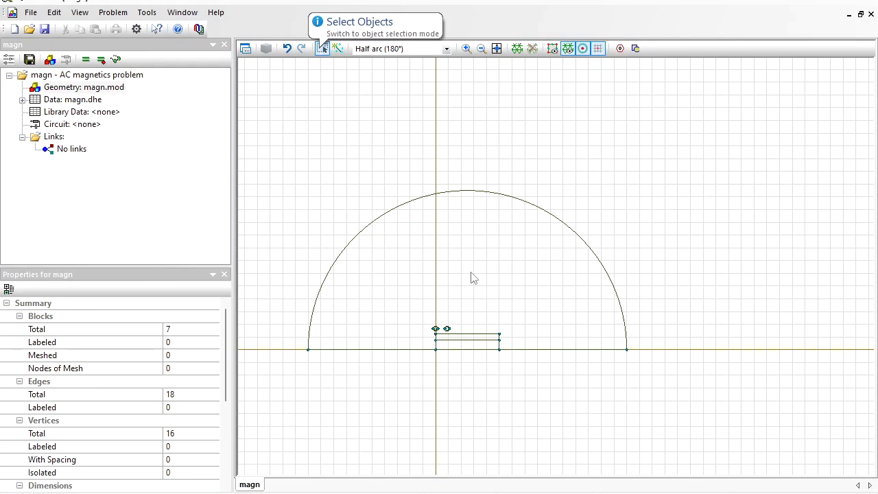
pyautogui.click(478, 291)
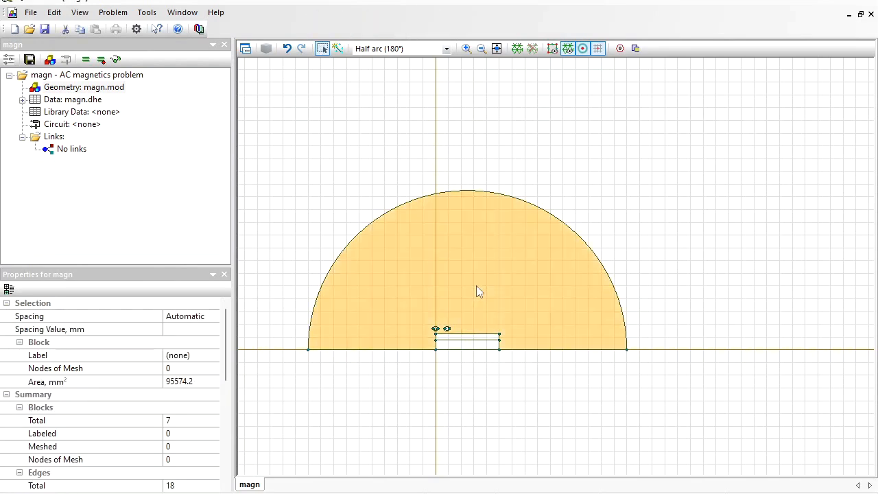
pyautogui.click(192, 361)
pyautogui.write('air')
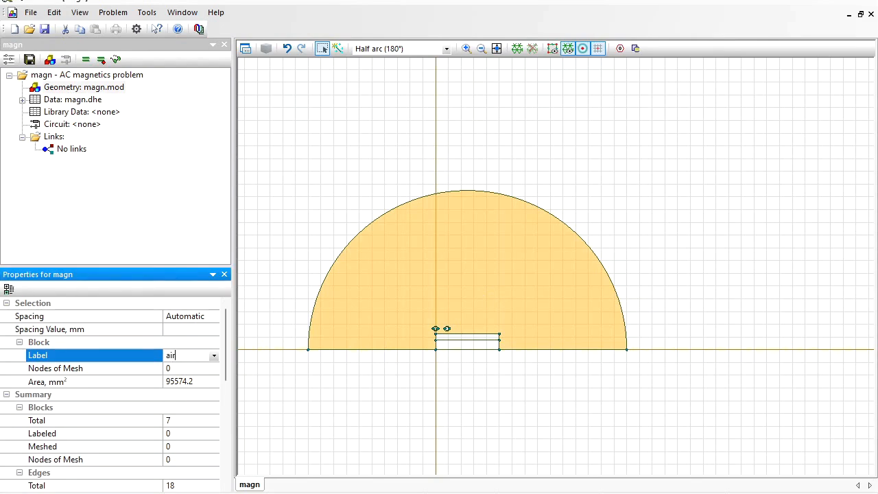
pyautogui.press('Return')
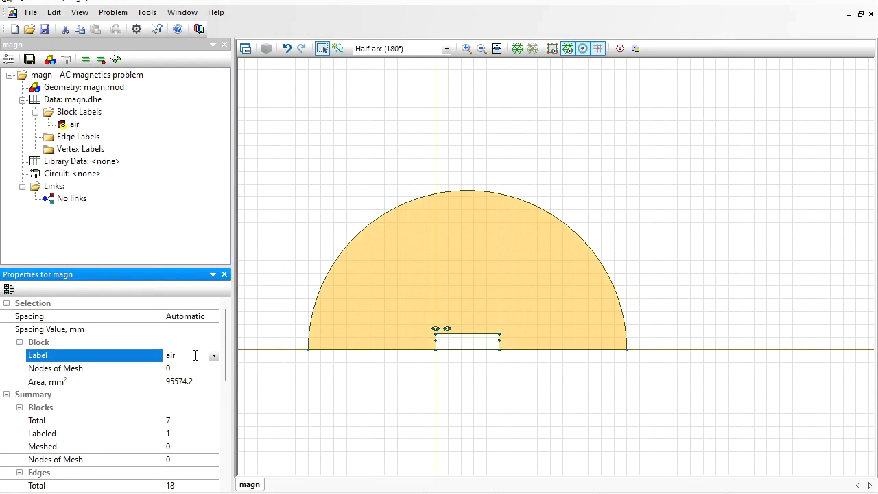
pyautogui.click(459, 346)
pyautogui.click(213, 356)
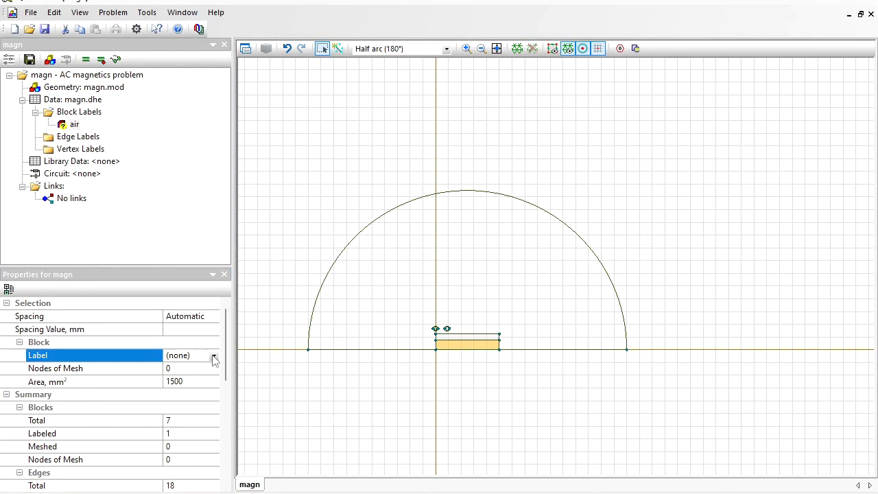
pyautogui.click(177, 379)
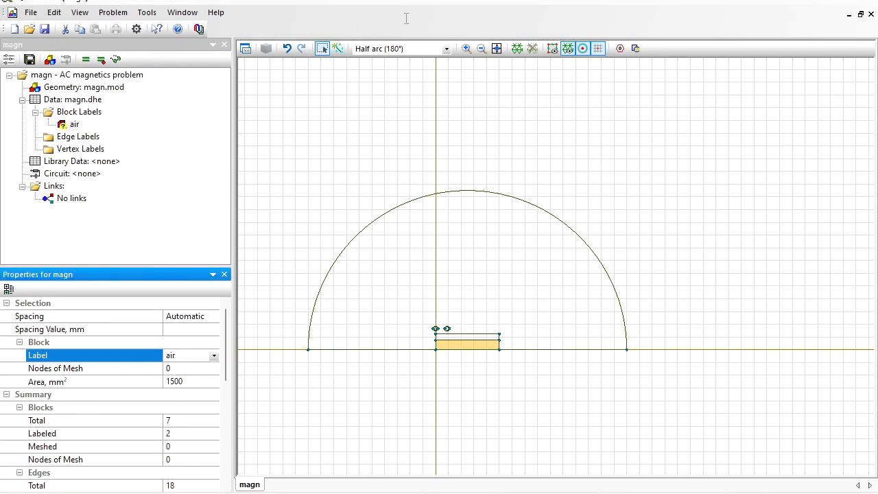
# Label the upper rectangular block, the wall of the tubular workpiece, as steel.
pyautogui.click(467, 48)
pyautogui.moveTo(421, 322); pyautogui.dragTo(474, 354)
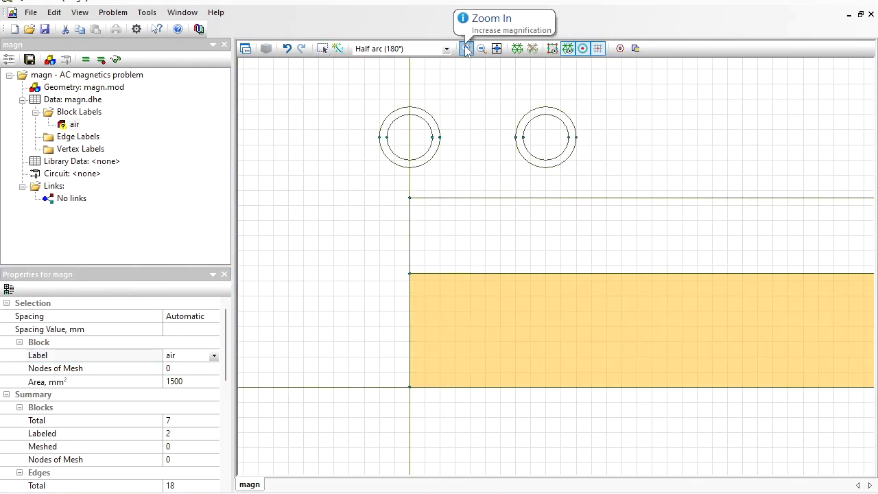
pyautogui.click(322, 48)
pyautogui.click(484, 251)
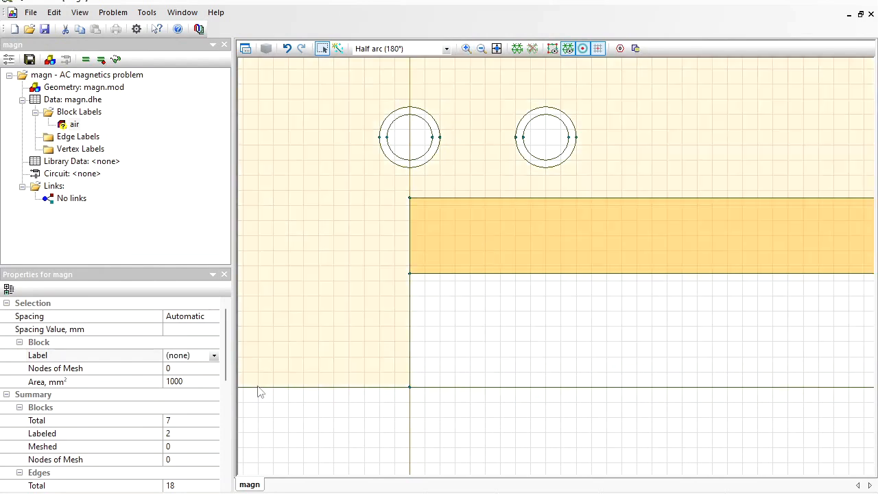
pyautogui.click(191, 355)
pyautogui.write('steel')
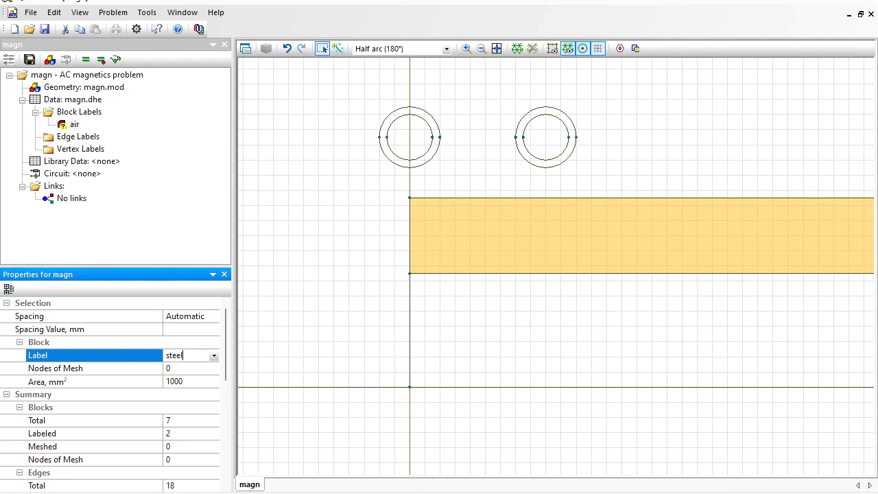
pyautogui.press('Return')
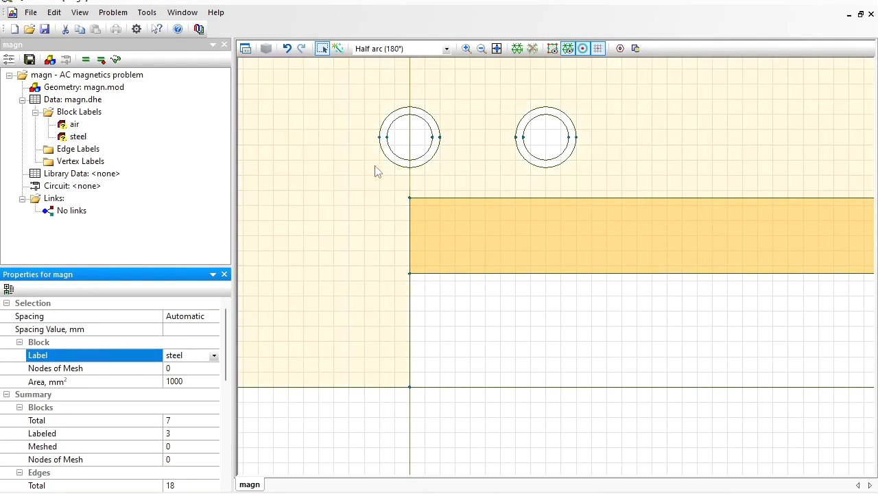
# Label the inner discs of both hollow conductors together as water.
pyautogui.click(407, 135)
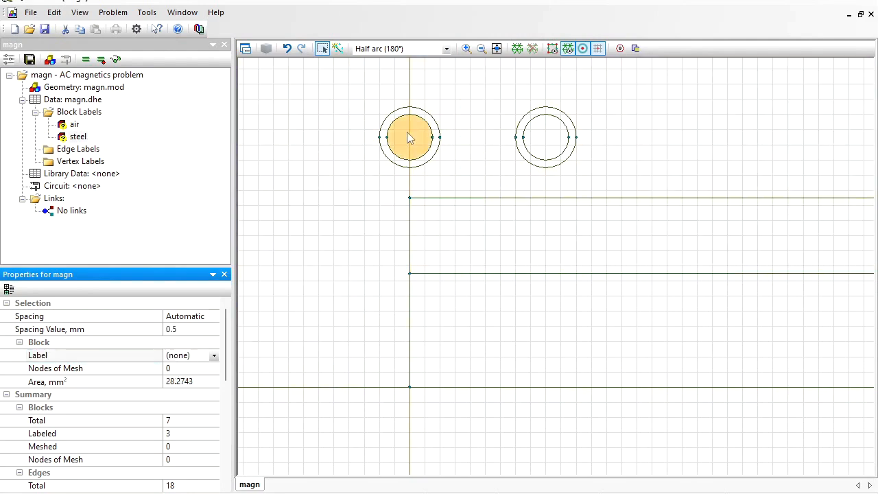
pyautogui.keyDown('ctrl'); pyautogui.click(552, 142); pyautogui.keyUp('ctrl')
pyautogui.click(199, 356)
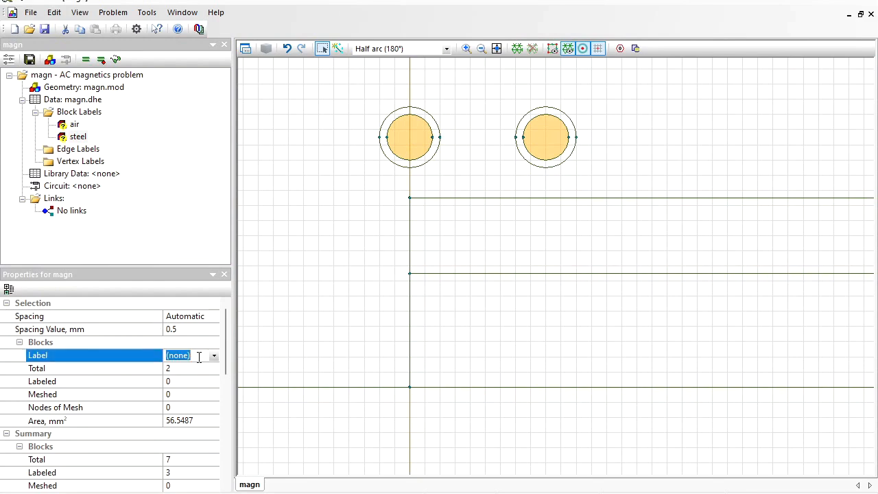
pyautogui.write('water')
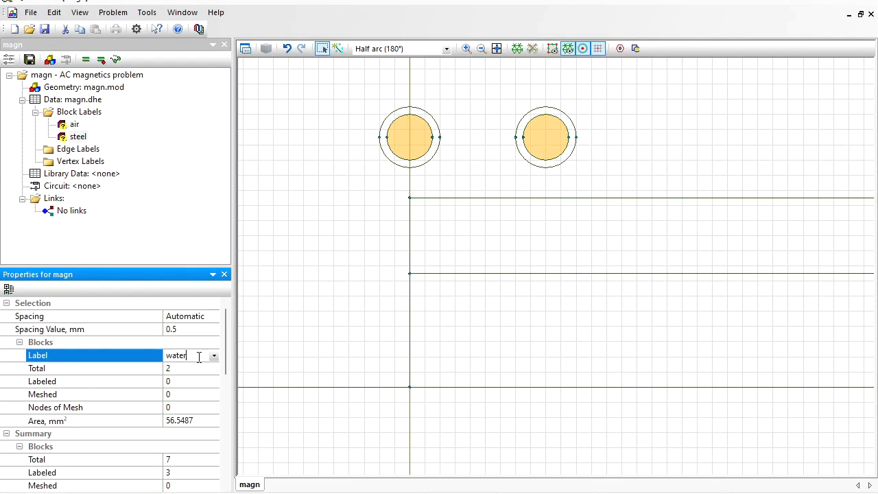
pyautogui.press('Return')
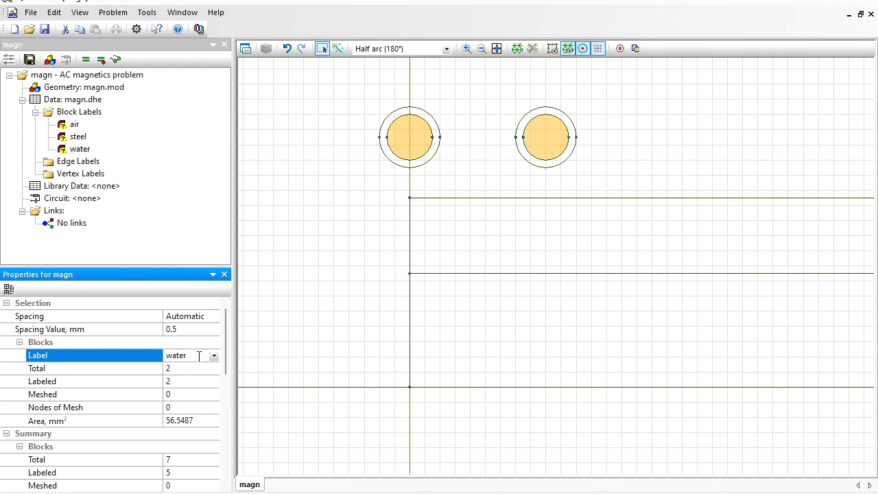
# Label the two ring-shaped blocks around the water discs as conductor.
pyautogui.click(395, 160)
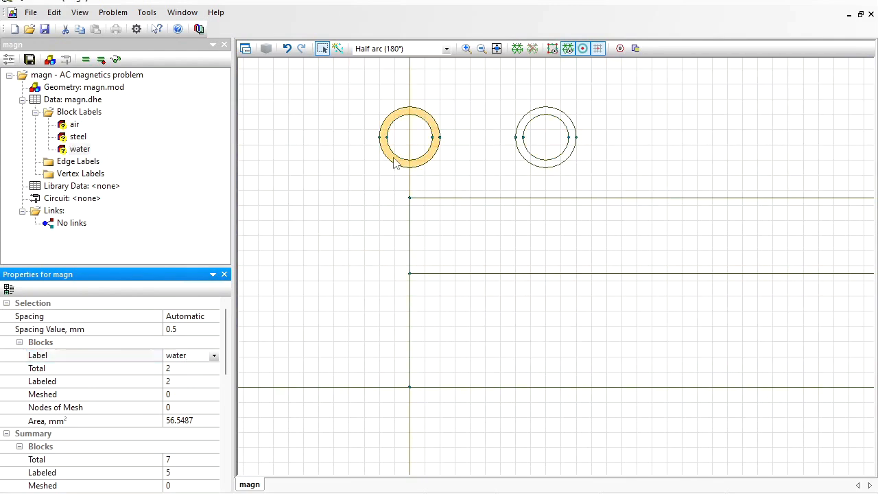
pyautogui.keyDown('ctrl'); pyautogui.click(527, 161); pyautogui.keyUp('ctrl')
pyautogui.click(194, 355)
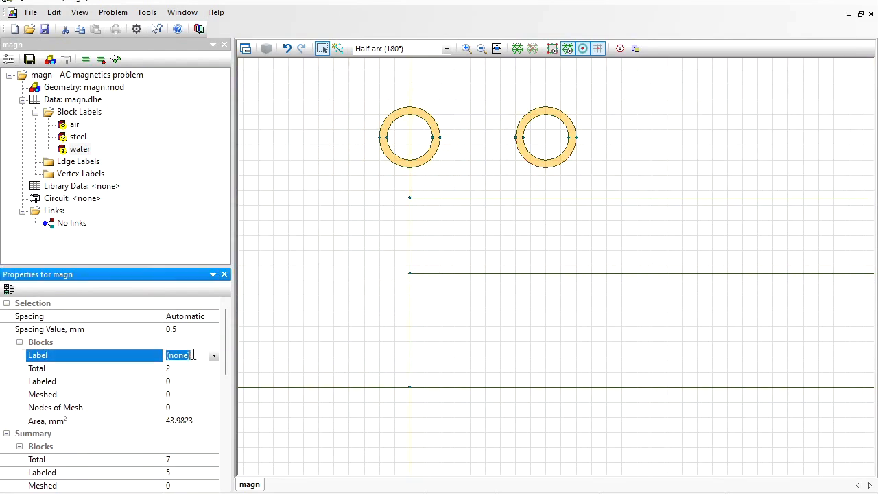
pyautogui.write('conductor')
pyautogui.press('Return')
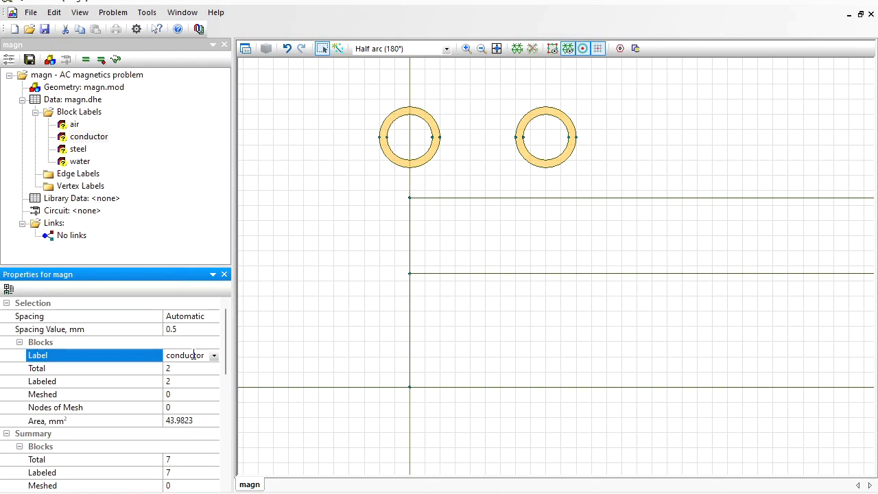
# Label the outer half-arc edge as boundary.
pyautogui.click(497, 49)
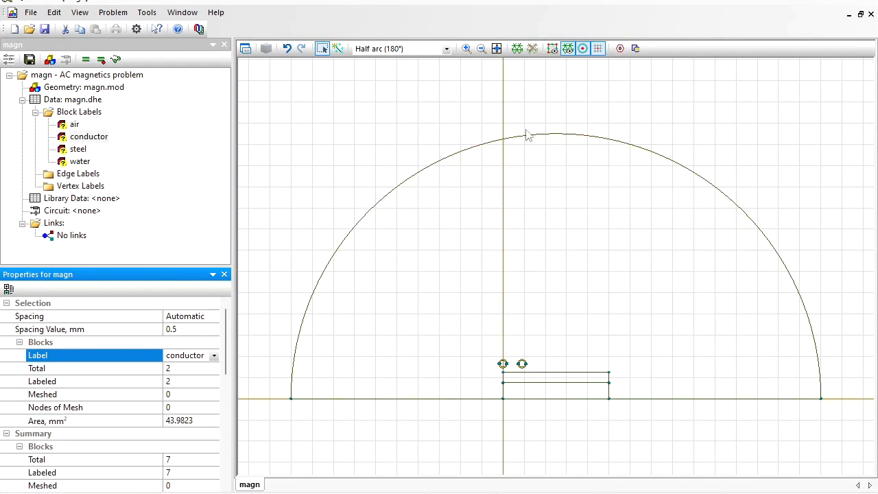
pyautogui.click(506, 141)
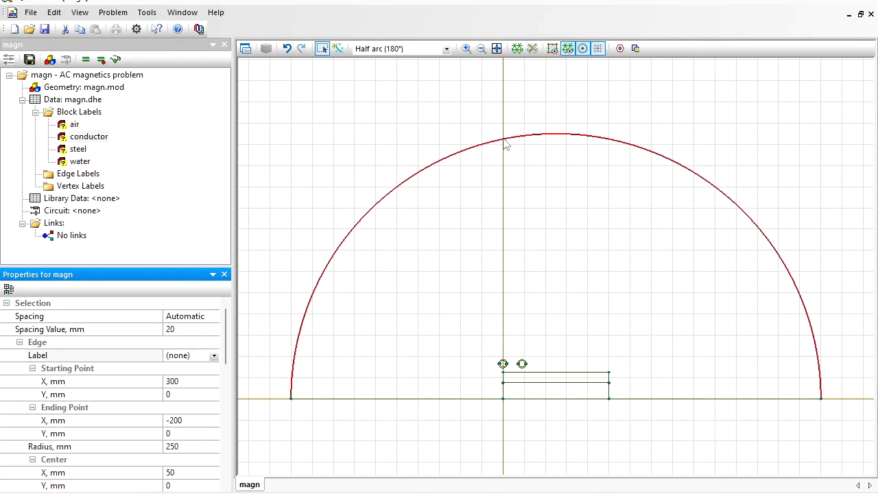
pyautogui.click(197, 358)
pyautogui.write('boundary')
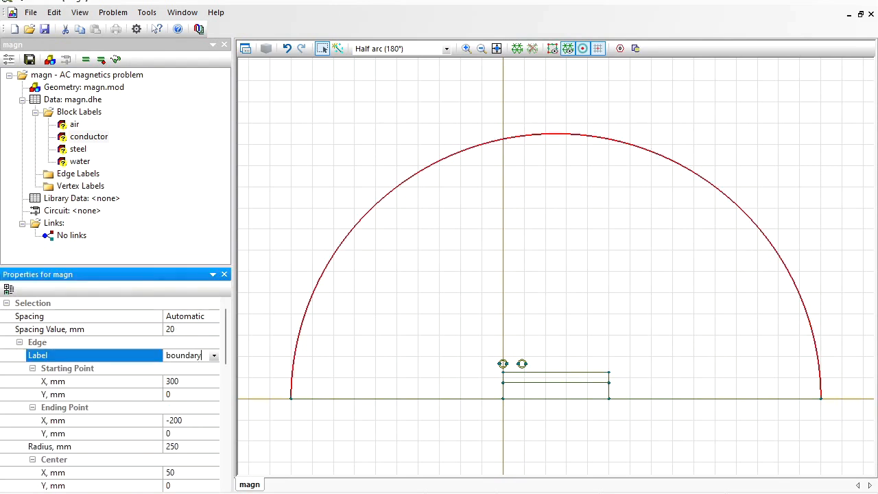
pyautogui.press('Return')
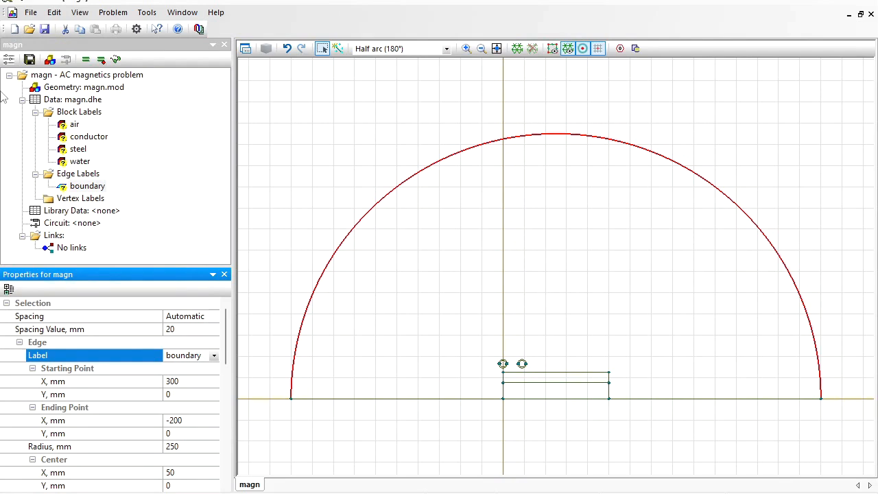
# Set the relative permeability of the air and water block labels to 1.
pyautogui.doubleClick(73, 125)
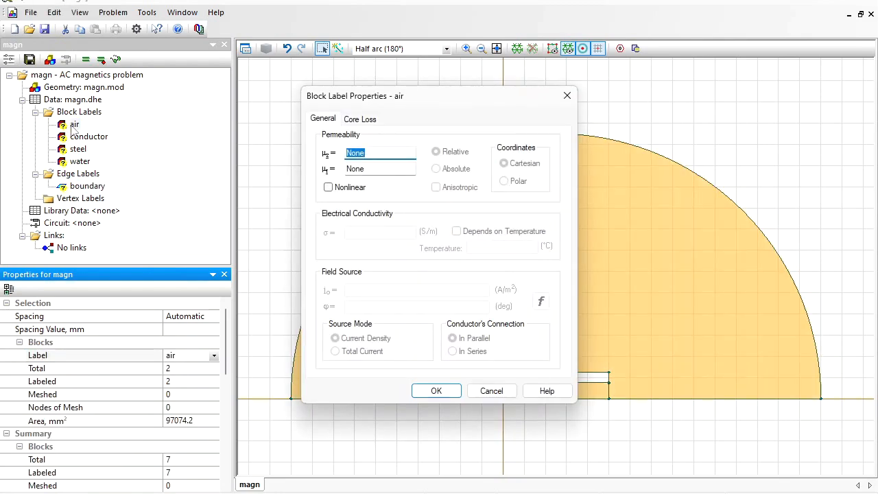
pyautogui.write('1')
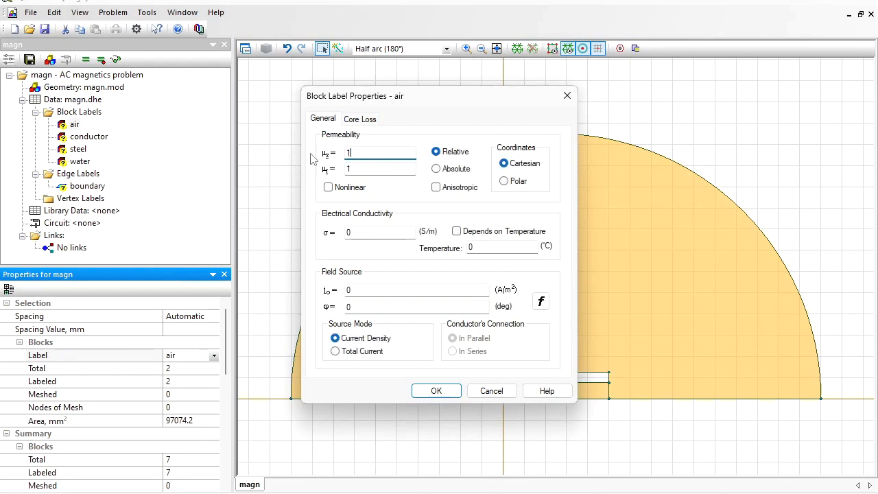
pyautogui.press('Return')
pyautogui.click(73, 162)
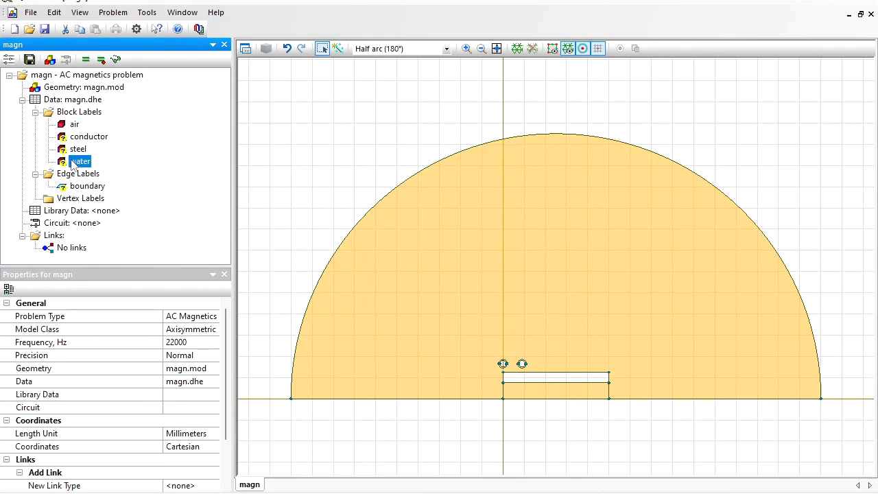
pyautogui.doubleClick(73, 162)
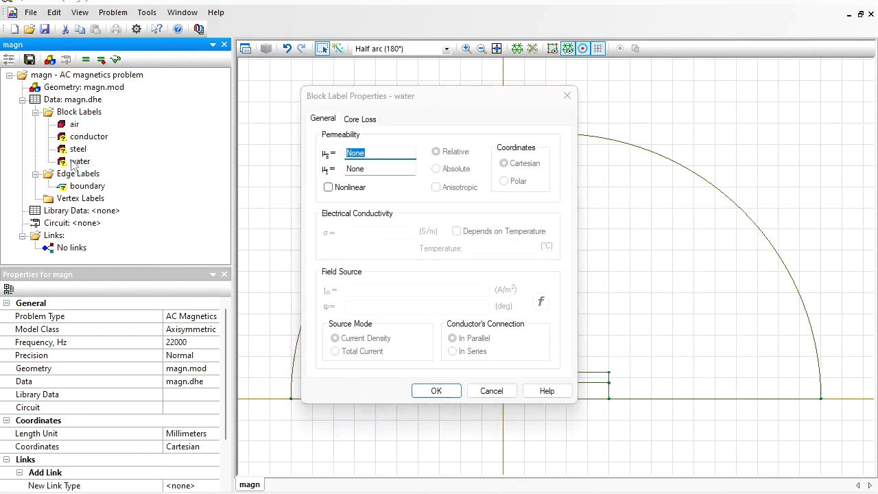
pyautogui.write('1')
pyautogui.press('Return')
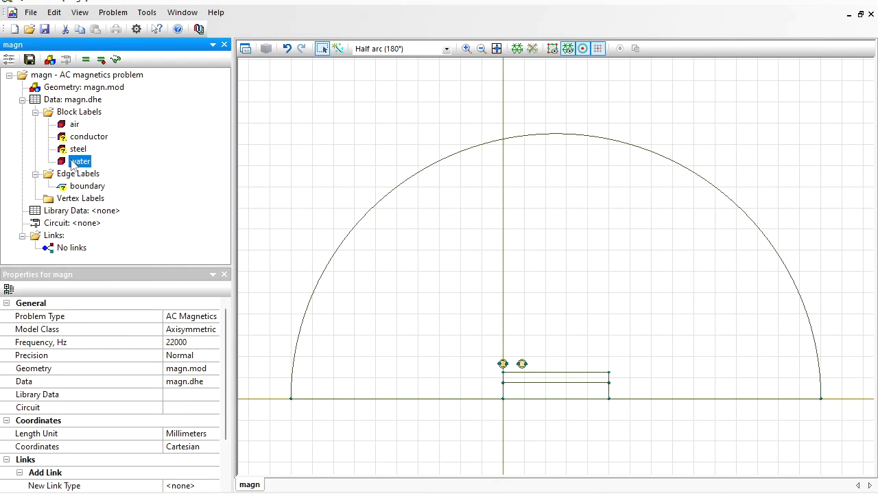
# Set the steel block label's relative permeability to 400 and its electrical conductivity to 5e6 S/m.
pyautogui.doubleClick(62, 151)
pyautogui.write('400')
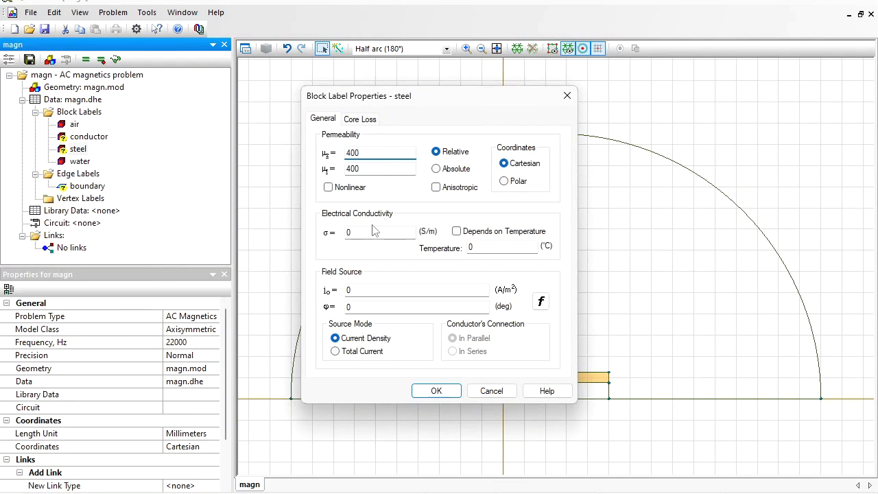
pyautogui.write('5e6')
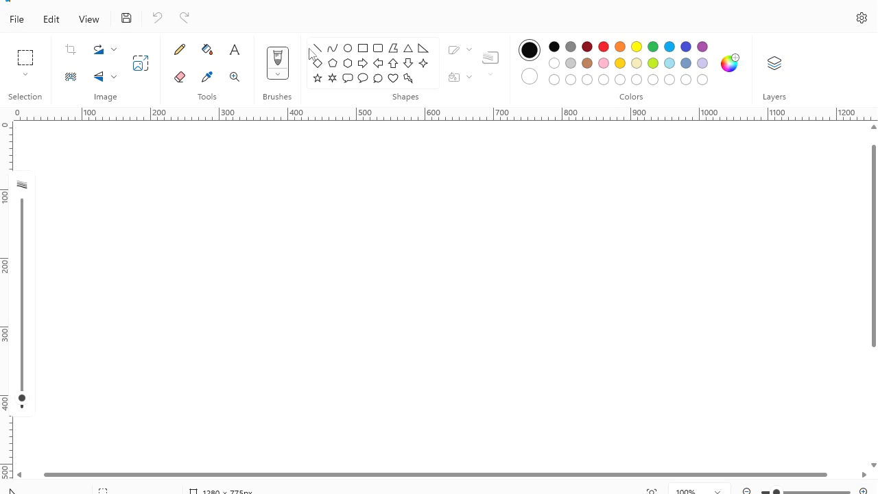
# In Paint, sketch a thick horizontal axis line and a freehand rectangle above it.
pyautogui.click(318, 48)
pyautogui.moveTo(149, 360)
pyautogui.mouseDown()
pyautogui.moveTo(498, 355)
pyautogui.moveTo(520, 362)
pyautogui.mouseUp()
pyautogui.click(180, 50)
pyautogui.moveTo(261, 242)
pyautogui.mouseDown()
pyautogui.moveTo(439, 287)
pyautogui.moveTo(440, 242)
pyautogui.moveTo(258, 240)
pyautogui.mouseUp()
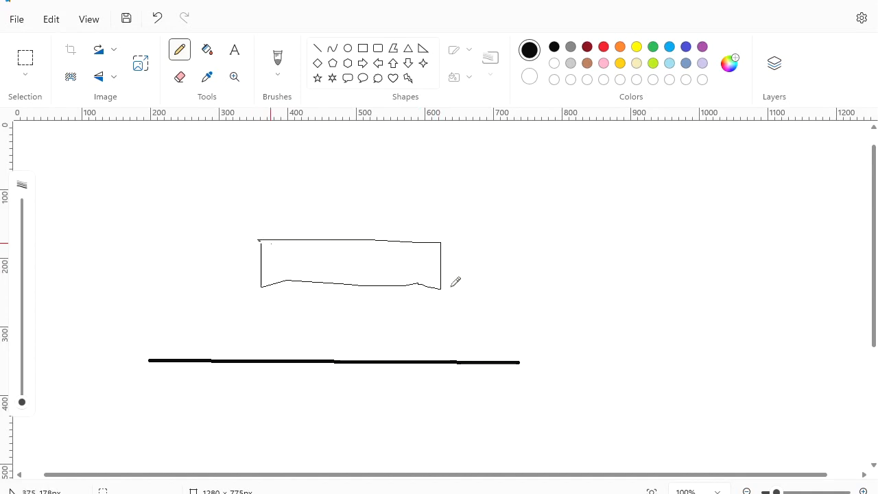
# Sketch the rectangle revolved around the axis as inner and outer loops, with a hatched strip and a small conductor outline above.
pyautogui.moveTo(440, 291)
pyautogui.mouseDown()
pyautogui.moveTo(500, 304)
pyautogui.moveTo(493, 348)
pyautogui.moveTo(416, 431)
pyautogui.moveTo(398, 350)
pyautogui.moveTo(414, 304)
pyautogui.mouseUp()
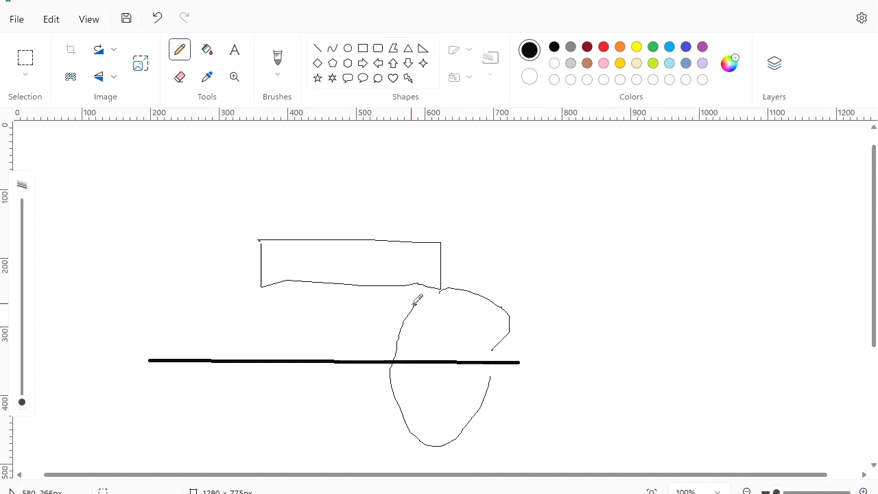
pyautogui.moveTo(412, 260)
pyautogui.mouseDown()
pyautogui.moveTo(416, 294)
pyautogui.moveTo(398, 259)
pyautogui.moveTo(231, 259)
pyautogui.moveTo(415, 306)
pyautogui.moveTo(412, 259)
pyautogui.mouseUp()
pyautogui.moveTo(387, 294)
pyautogui.mouseDown()
pyautogui.moveTo(378, 307)
pyautogui.moveTo(230, 287)
pyautogui.mouseUp()
pyautogui.moveTo(443, 247)
pyautogui.mouseDown()
pyautogui.moveTo(537, 353)
pyautogui.moveTo(533, 364)
pyautogui.mouseUp()
pyautogui.moveTo(514, 405)
pyautogui.mouseDown()
pyautogui.moveTo(451, 462)
pyautogui.moveTo(406, 265)
pyautogui.moveTo(400, 191)
pyautogui.mouseUp()
pyautogui.moveTo(435, 214); pyautogui.dragTo(441, 240)
pyautogui.moveTo(419, 191)
pyautogui.mouseDown()
pyautogui.moveTo(431, 198)
pyautogui.moveTo(417, 189)
pyautogui.moveTo(415, 199)
pyautogui.moveTo(426, 193)
pyautogui.moveTo(431, 227)
pyautogui.mouseUp()
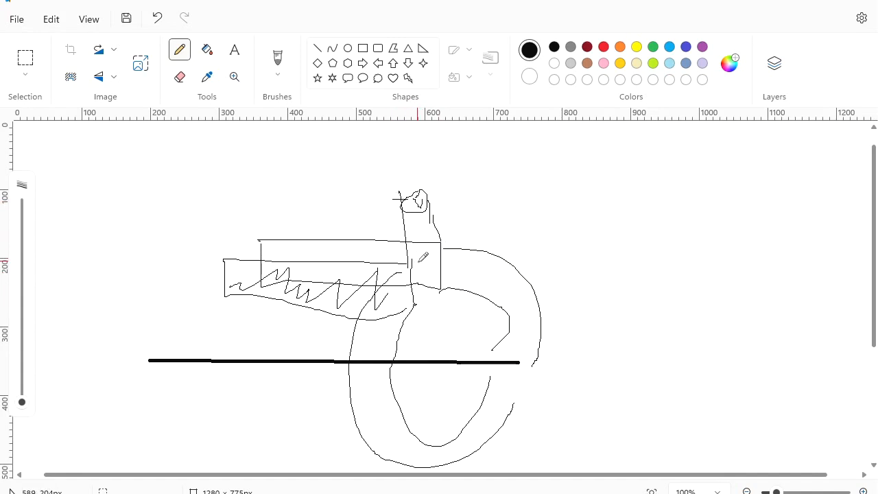
pyautogui.moveTo(432, 248)
pyautogui.mouseDown()
pyautogui.moveTo(405, 272)
pyautogui.moveTo(433, 291)
pyautogui.mouseUp()
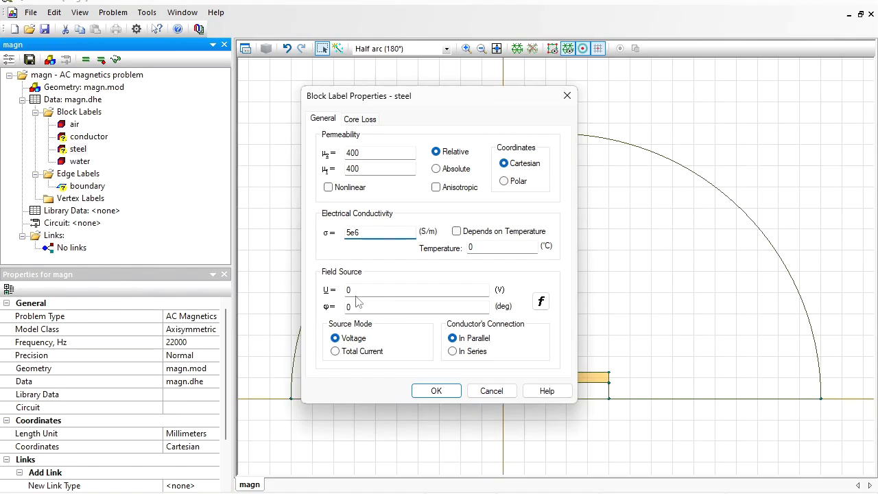
# Set the conductor block label's relative permeability to 1 and its field source to a total current of 500*sqrt(2) A.
pyautogui.click(444, 395)
pyautogui.doubleClick(78, 137)
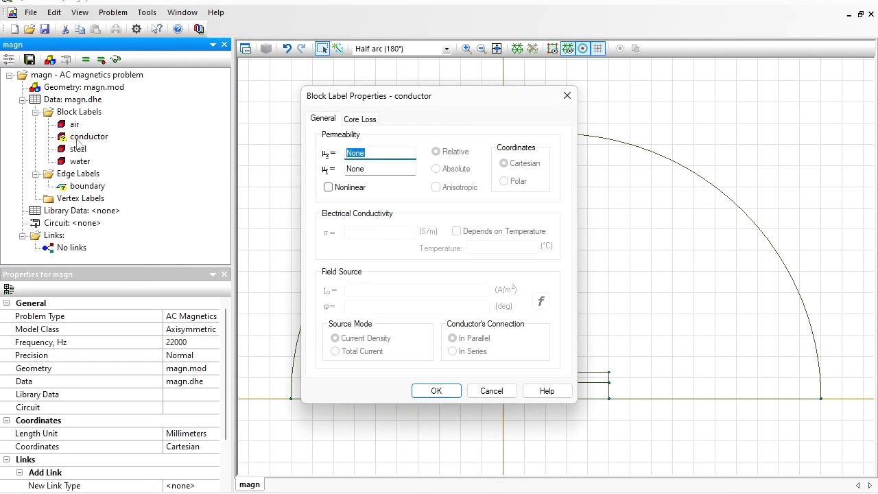
pyautogui.write('1')
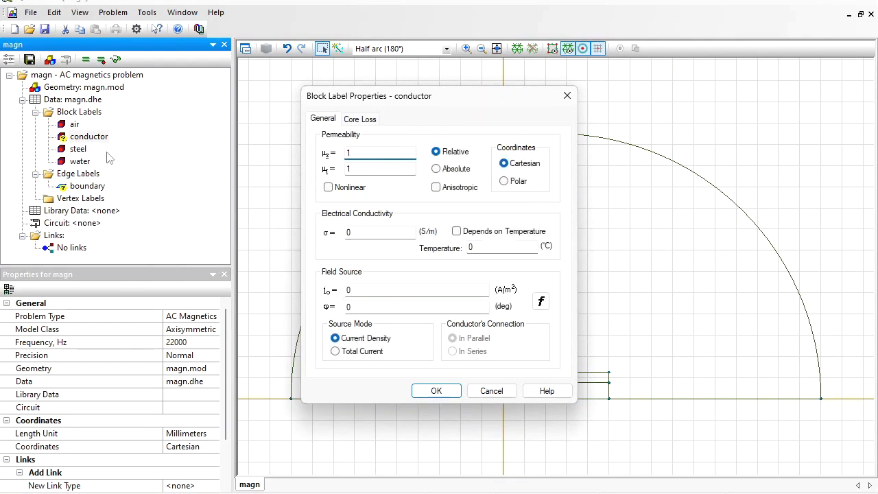
pyautogui.click(335, 351)
pyautogui.click(330, 292)
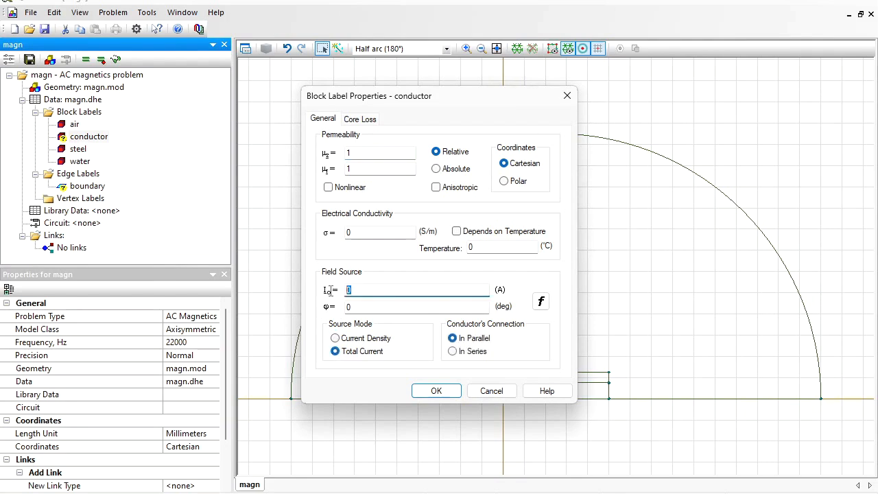
pyautogui.write('500*sqrt(2')
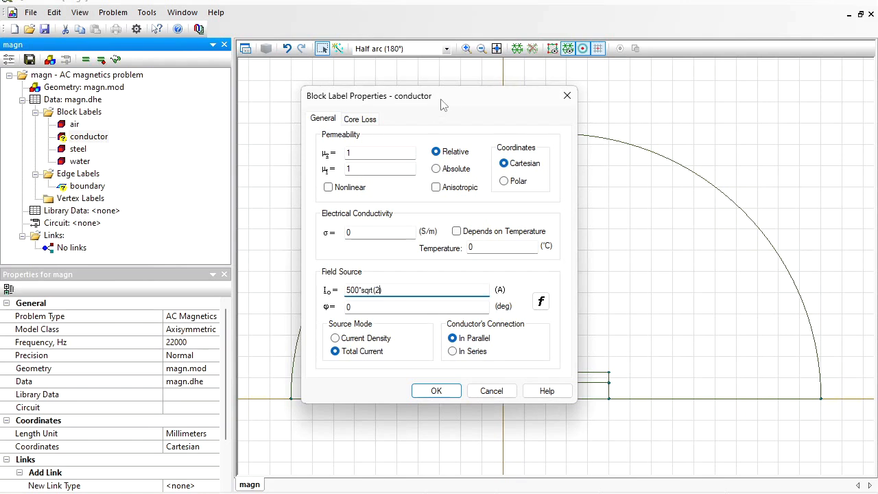
# Set the conductor label's connection to In Series and accept its properties.
pyautogui.moveTo(442, 100); pyautogui.dragTo(256, 78)
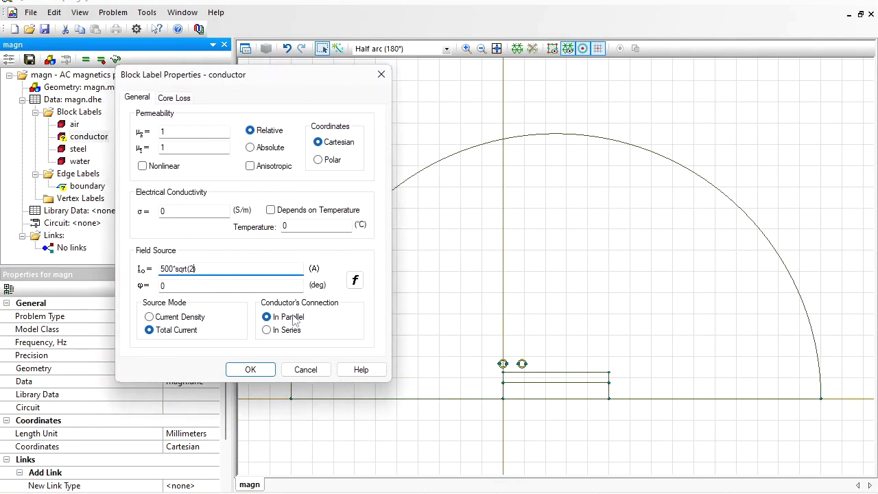
pyautogui.click(267, 330)
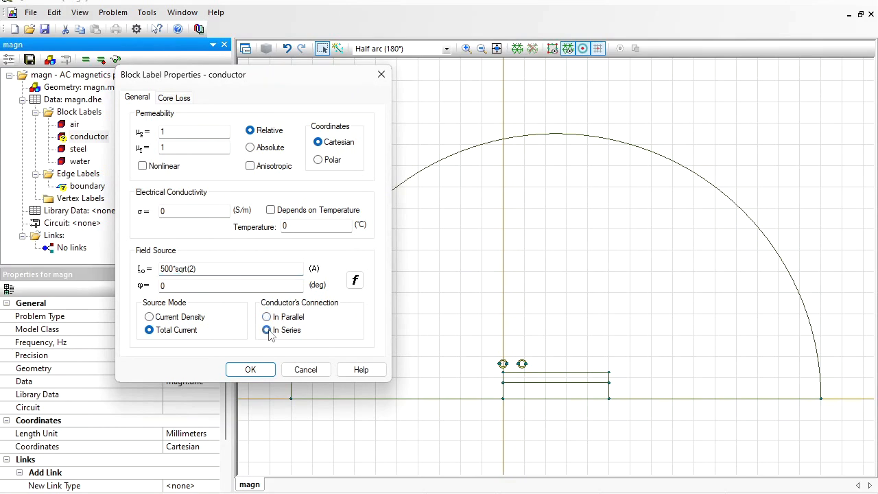
pyautogui.click(248, 369)
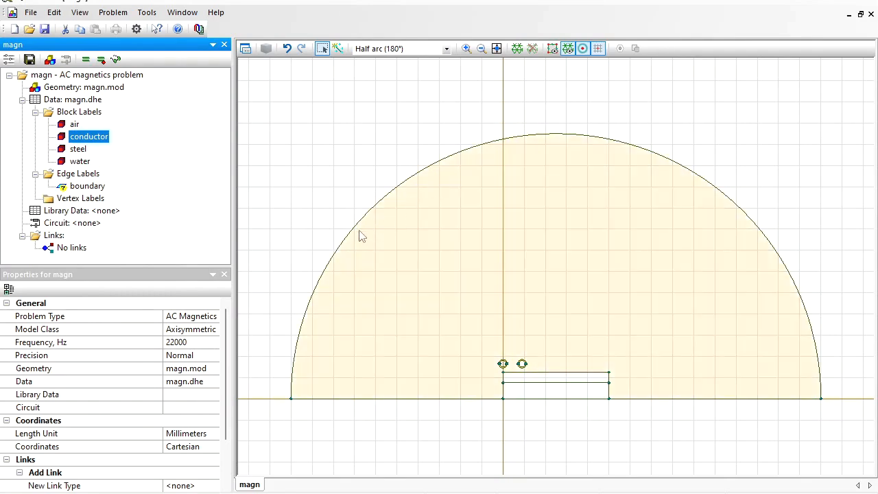
# Apply a magnetic potential condition of 0 Wb to the boundary edge label.
pyautogui.click(94, 187)
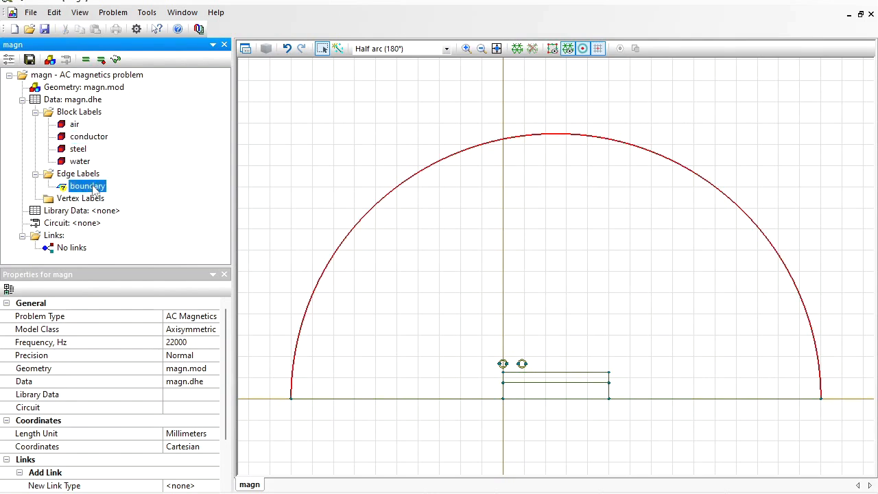
pyautogui.doubleClick(94, 187)
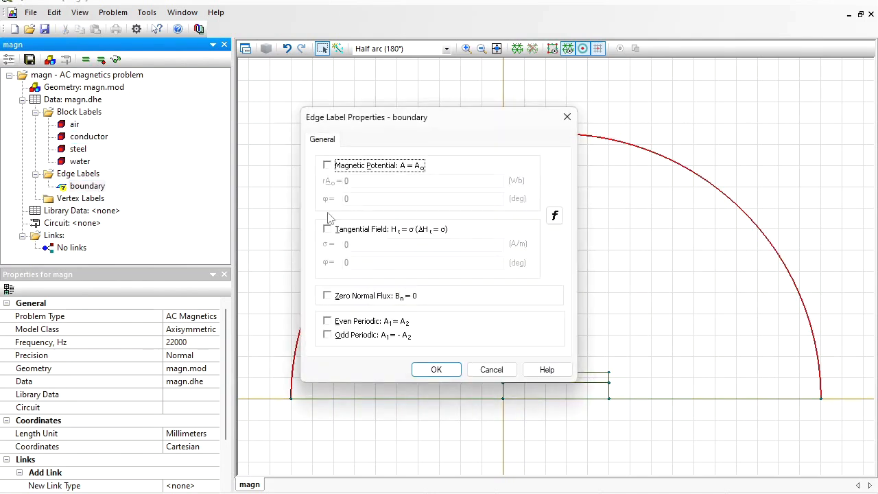
pyautogui.click(328, 166)
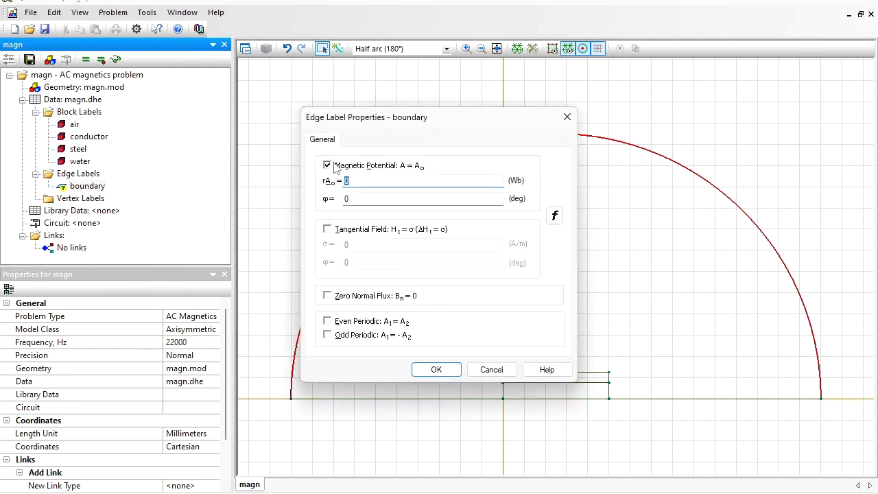
pyautogui.click(435, 370)
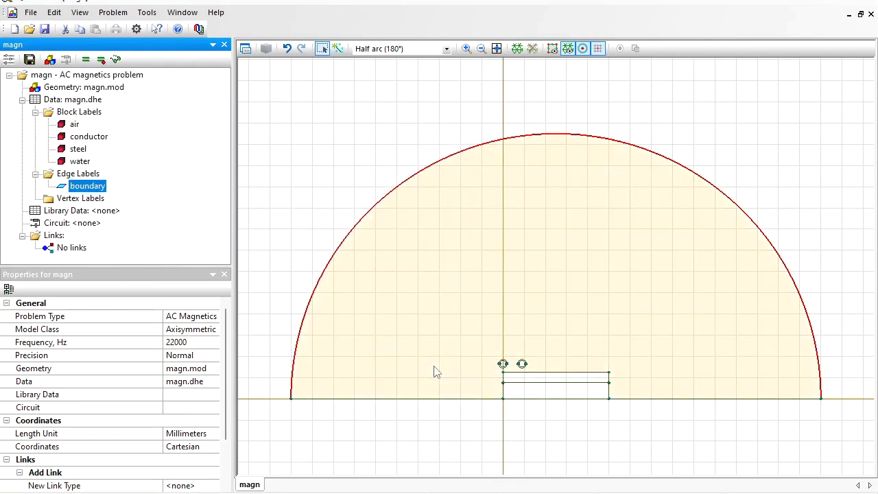
# Clear the selection and build the finite element mesh for the whole model.
pyautogui.click(330, 167)
pyautogui.click(404, 102)
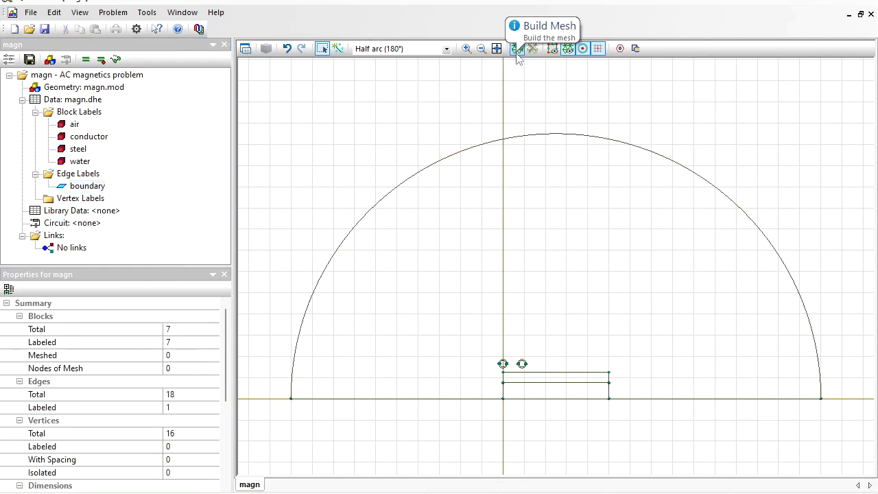
pyautogui.click(518, 55)
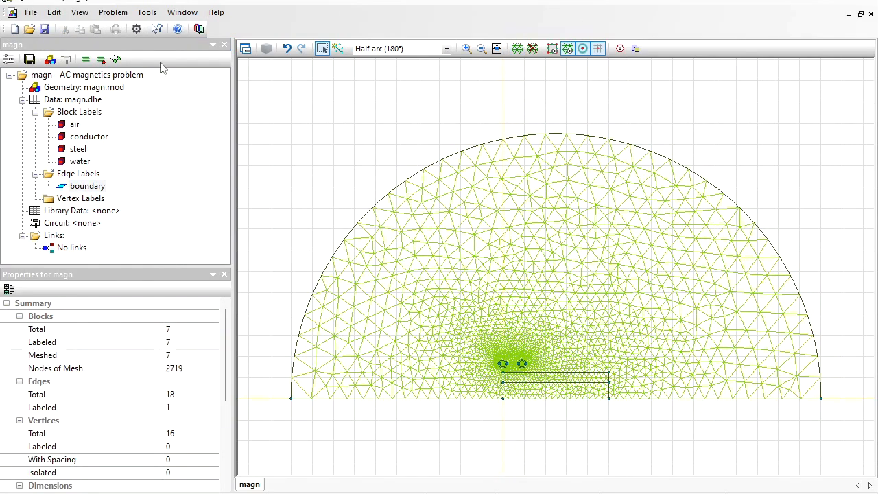
# Save and solve the AC magnetics problem, accepting the offer to show the results.
pyautogui.click(30, 60)
pyautogui.click(86, 61)
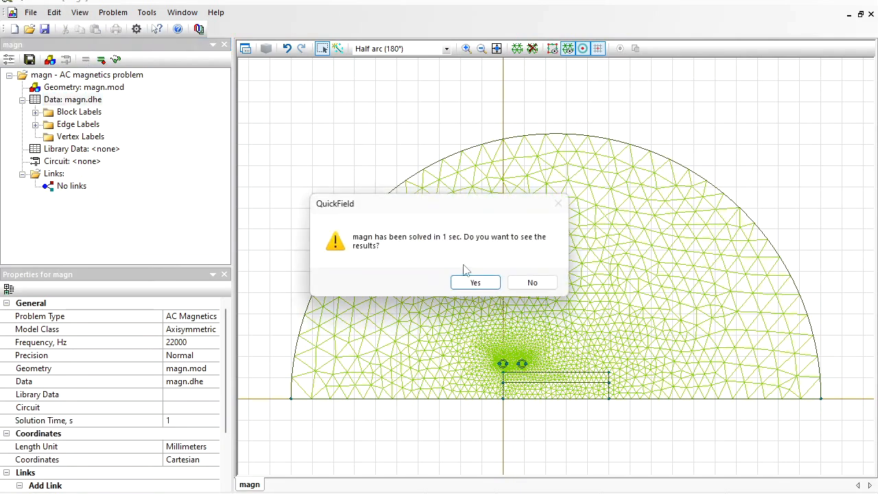
pyautogui.click(474, 283)
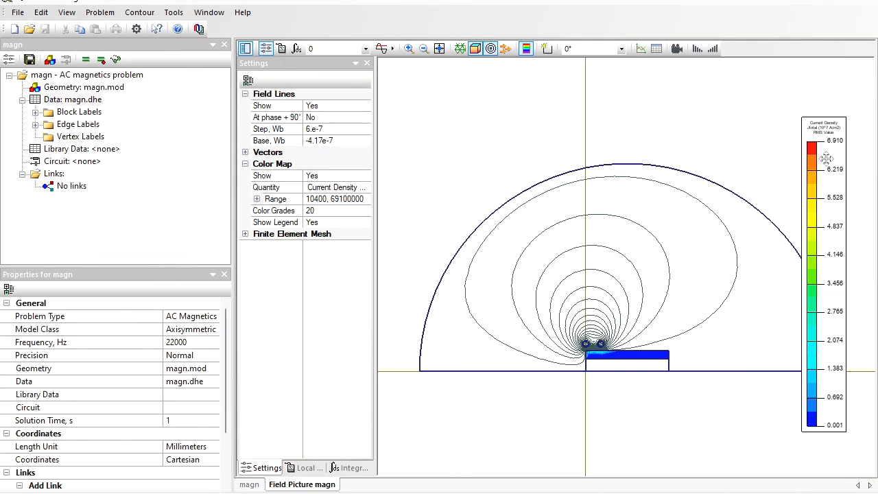
# Widen the color legend and examine the total current density at the steel tube's corner beneath the ring conductors.
pyautogui.moveTo(802, 169); pyautogui.dragTo(767, 162)
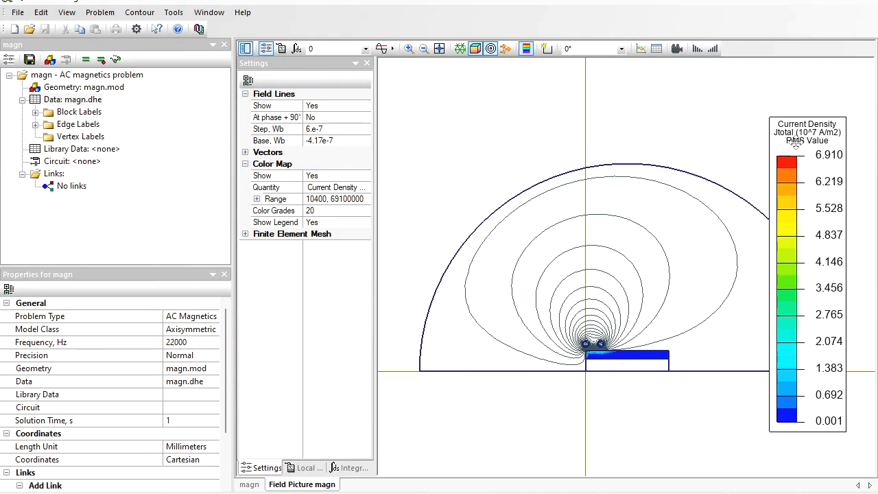
pyautogui.click(409, 48)
pyautogui.moveTo(572, 327); pyautogui.dragTo(618, 364)
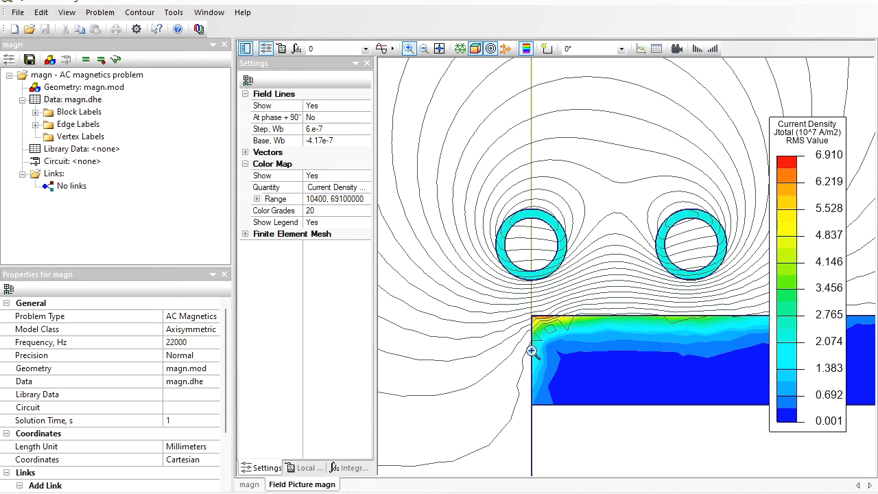
pyautogui.moveTo(516, 303); pyautogui.dragTo(590, 376)
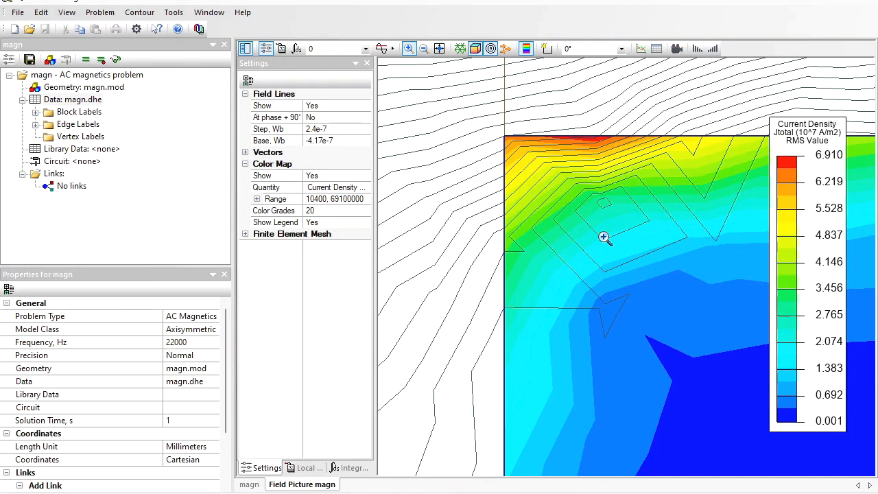
# Re-solve with mesh refinement using 5 minimum and 5 maximum iterations and a target node number of 0, and show the results.
pyautogui.click(101, 60)
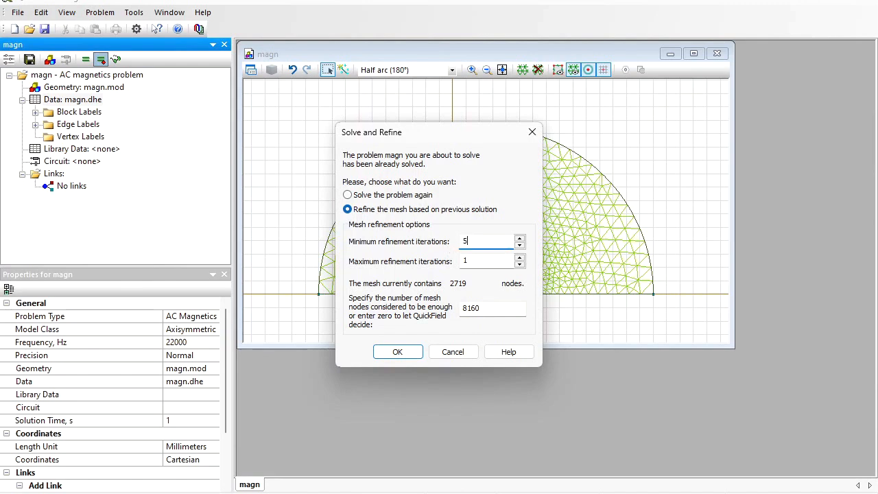
pyautogui.doubleClick(480, 261)
pyautogui.write('5')
pyautogui.doubleClick(459, 308)
pyautogui.write('0')
pyautogui.click(397, 353)
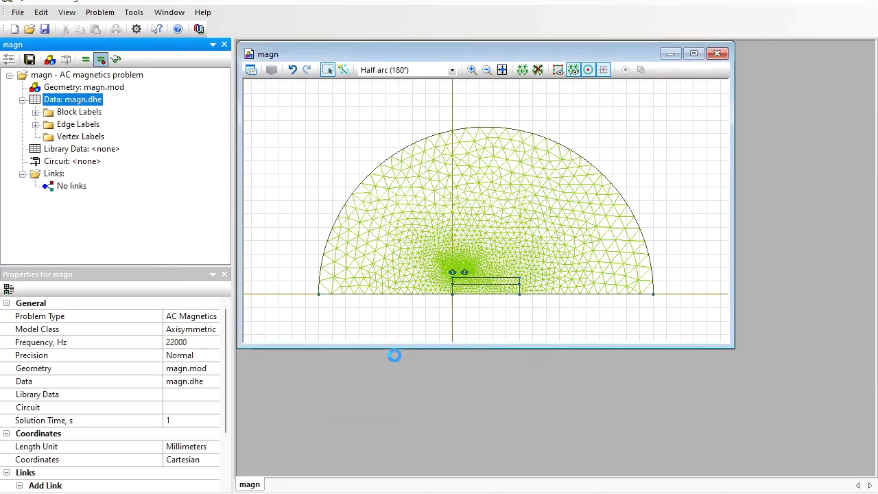
pyautogui.moveTo(390, 207); pyautogui.dragTo(251, 132)
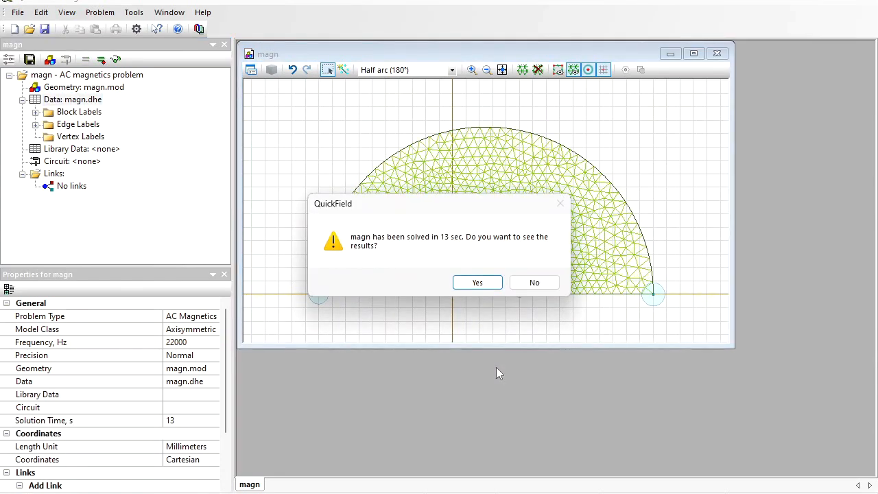
pyautogui.click(479, 283)
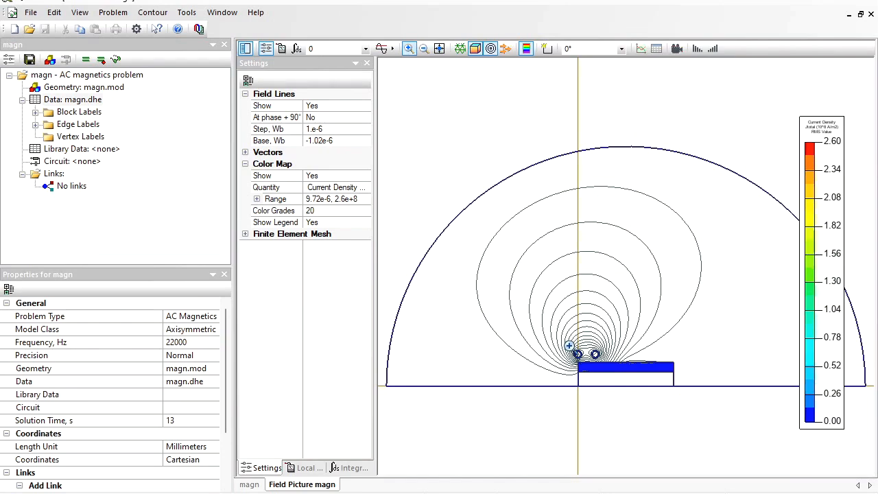
# Color the field picture by Joule Heat Q and hide the field lines.
pyautogui.click(609, 377)
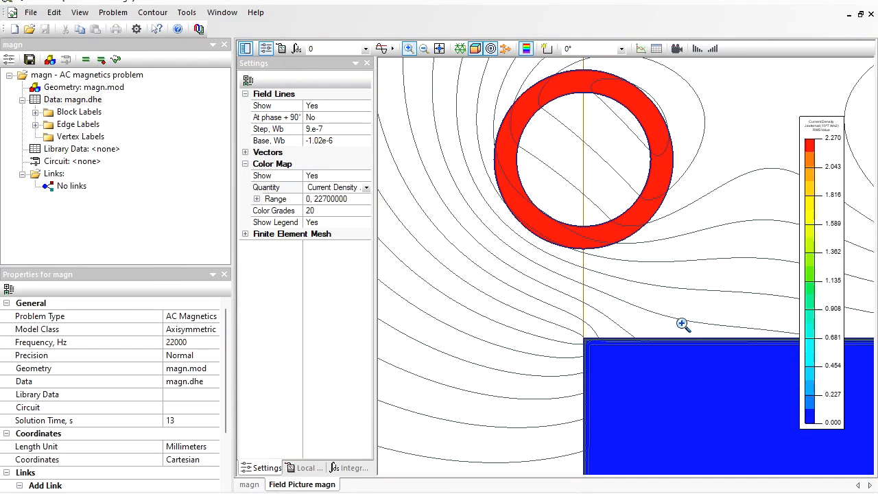
pyautogui.click(367, 189)
pyautogui.click(366, 189)
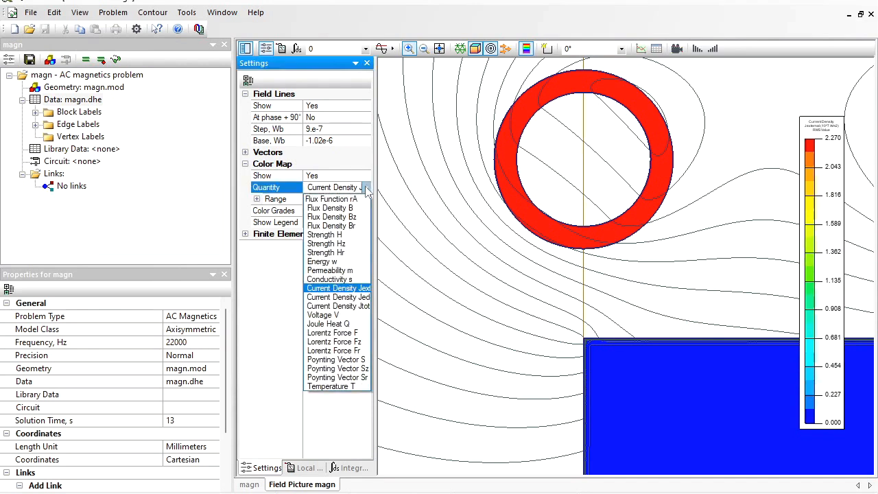
pyautogui.click(337, 331)
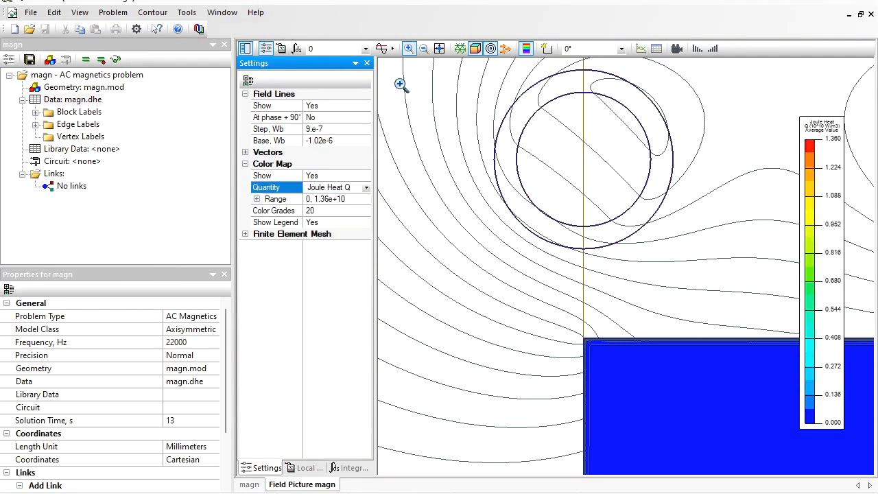
pyautogui.click(492, 52)
pyautogui.click(492, 51)
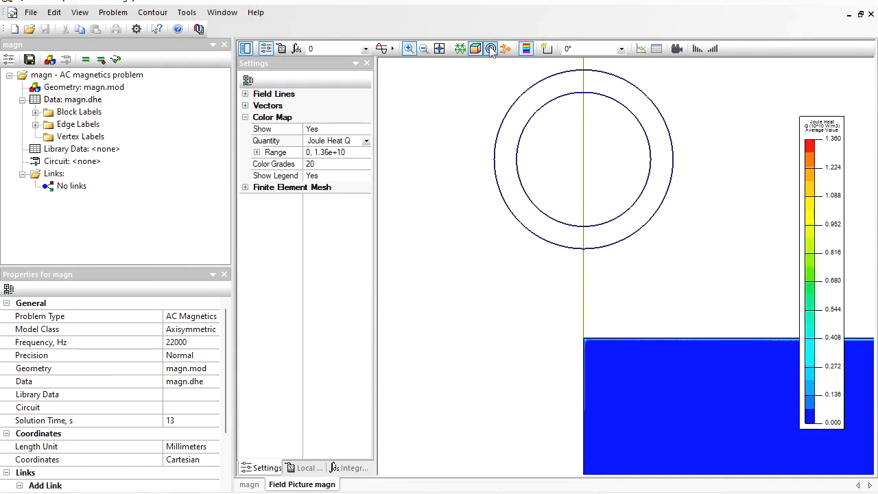
# Add the steel block to a contour and read its total current and Joule heat from the integral calculator.
pyautogui.click(548, 49)
pyautogui.click(629, 381)
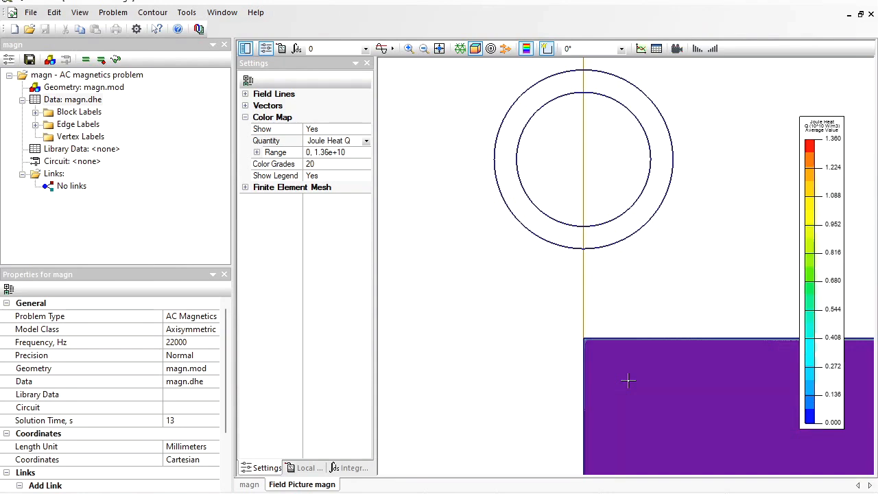
pyautogui.click(348, 469)
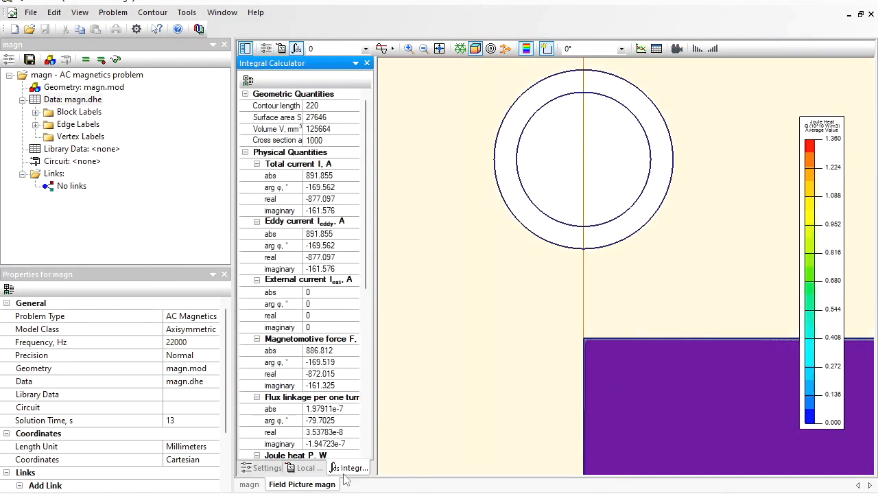
pyautogui.click(320, 177)
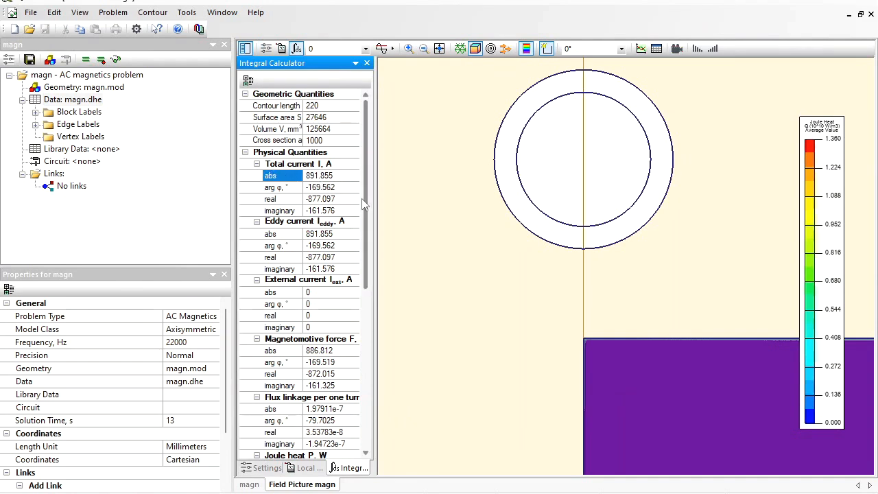
pyautogui.moveTo(367, 206); pyautogui.dragTo(364, 264)
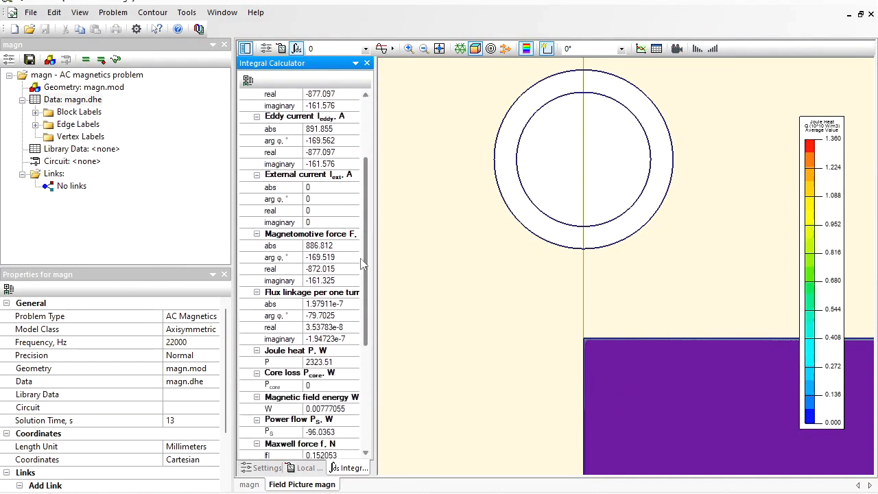
pyautogui.click(306, 362)
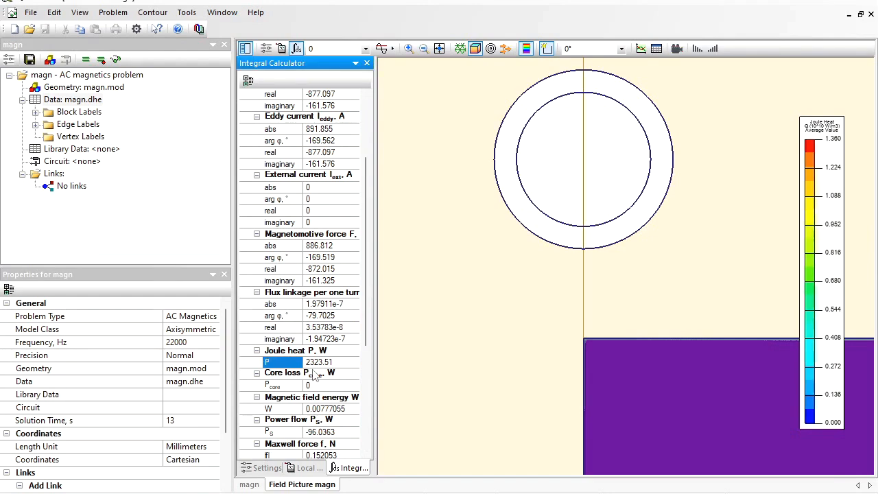
pyautogui.scroll(-1, 315, 374)
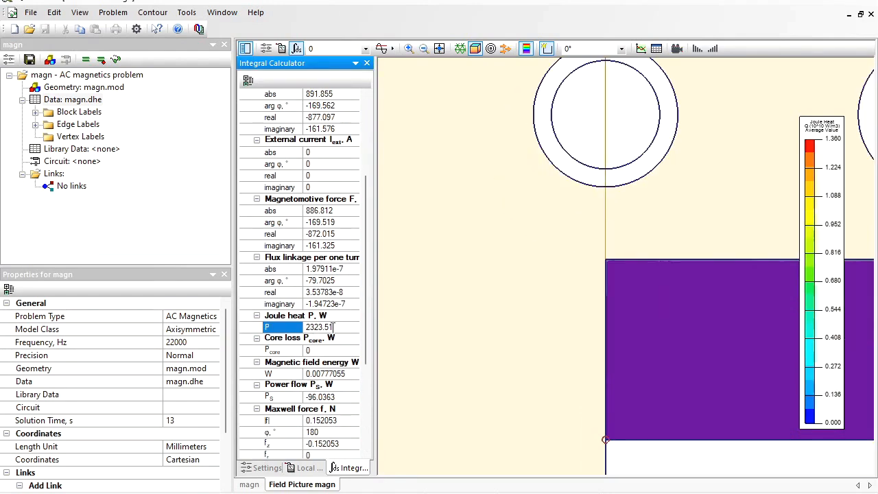
# Remove the contour around the steel block and inspect the Joule heat at the steel's corner near the conductors.
pyautogui.click(153, 13)
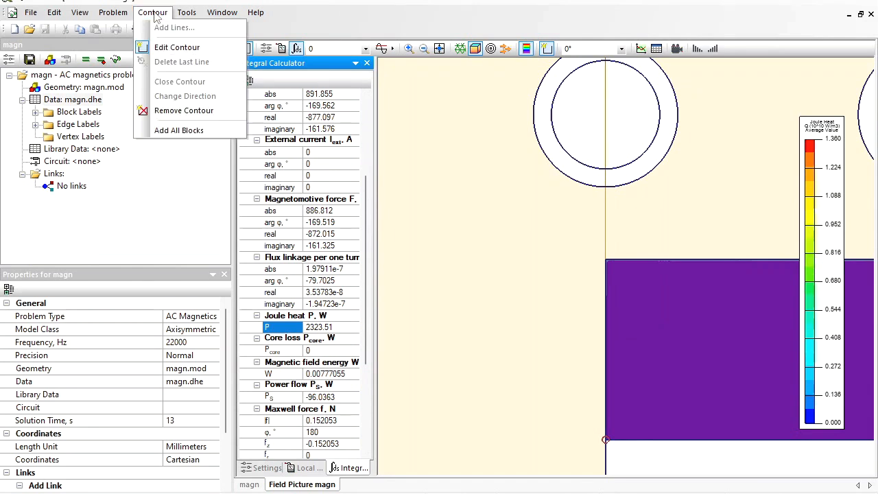
pyautogui.click(170, 115)
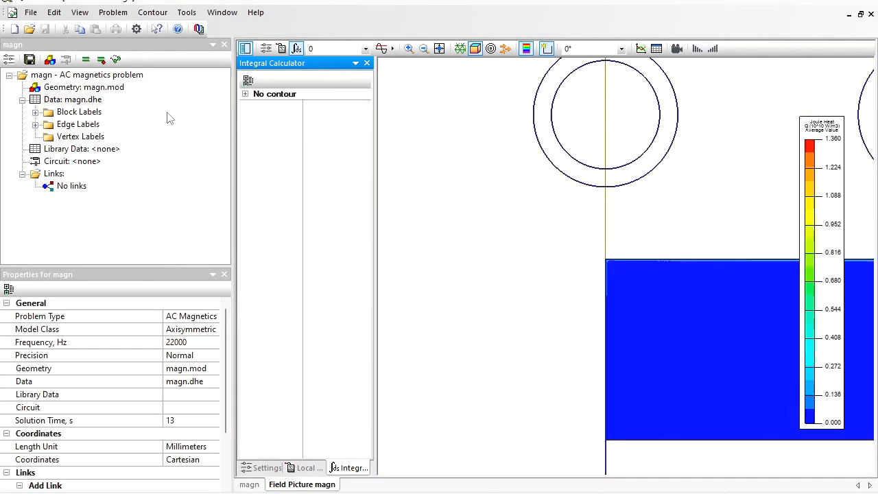
pyautogui.click(409, 48)
pyautogui.moveTo(598, 249); pyautogui.dragTo(649, 298)
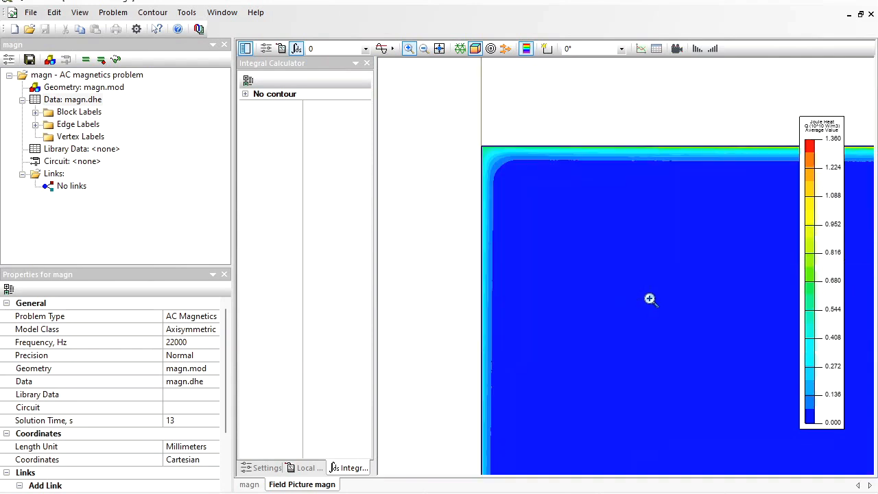
# Draw a contour about 0.39 mm long from the air into the steel's outer surface and plot the Joule heat along it.
pyautogui.click(547, 48)
pyautogui.click(638, 225)
pyautogui.click(637, 197)
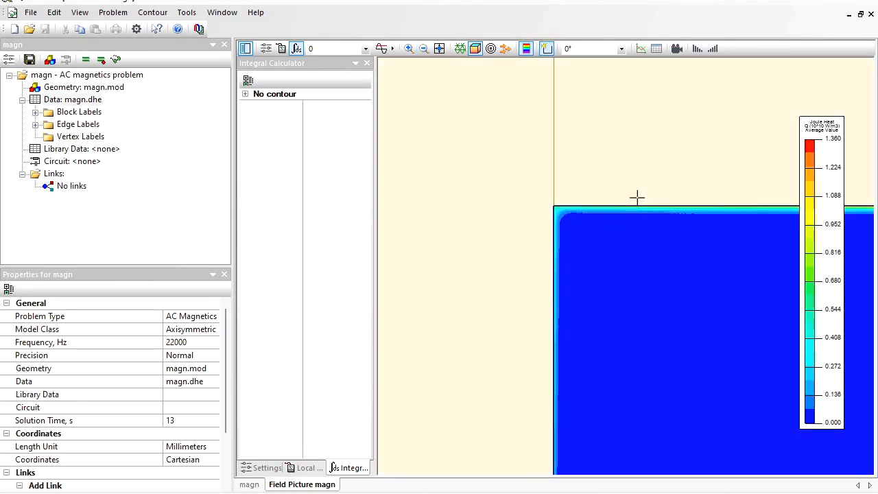
pyautogui.click(638, 220)
pyautogui.moveTo(639, 225); pyautogui.dragTo(638, 226)
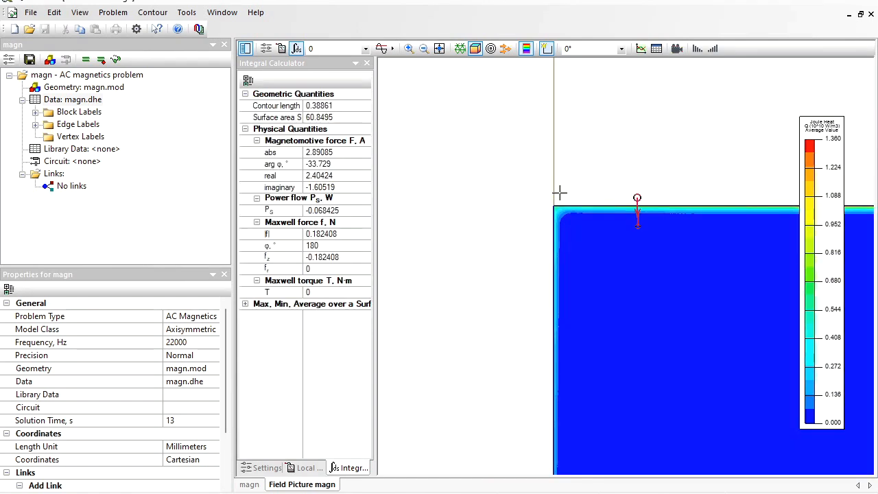
pyautogui.click(646, 49)
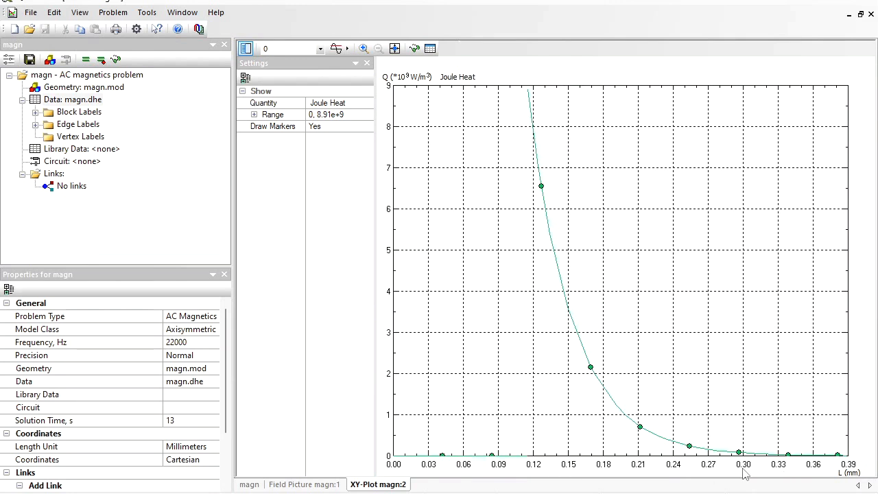
pyautogui.click(872, 13)
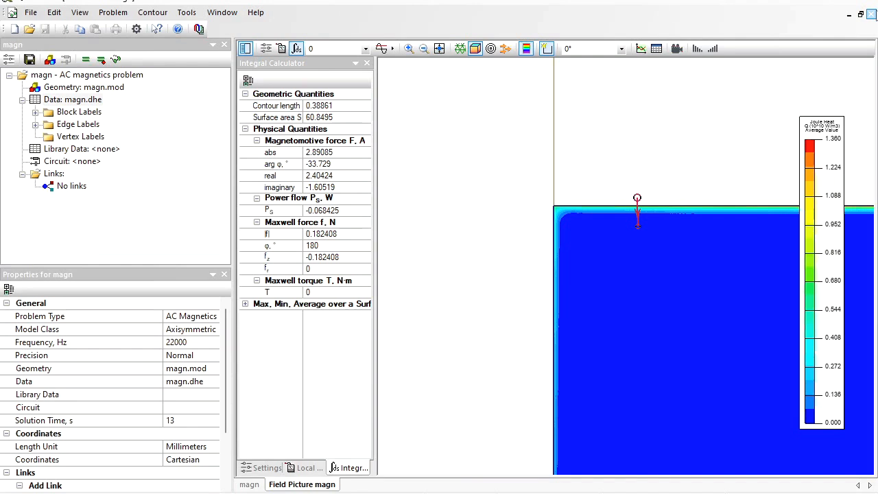
# Create a new problem named thermal with the Transient Heat Transfer problem type and the Axisymmetric model class.
pyautogui.click(13, 29)
pyautogui.write('thermal')
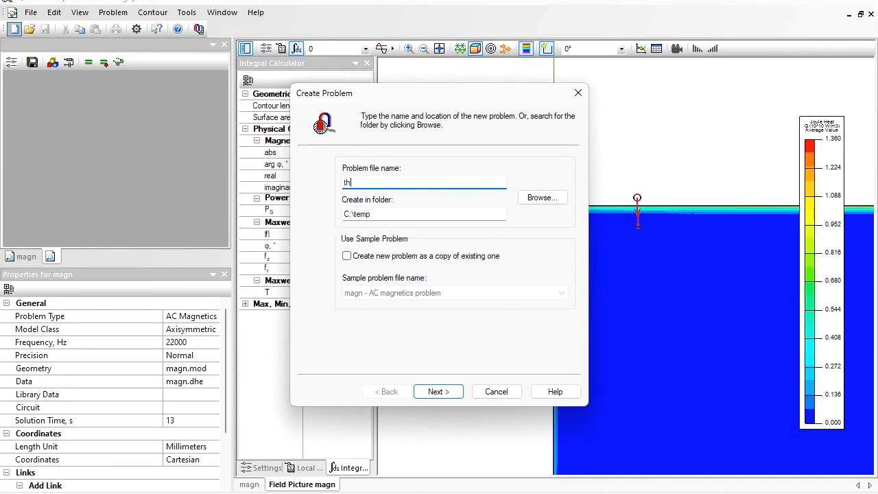
pyautogui.click(432, 392)
pyautogui.click(422, 171)
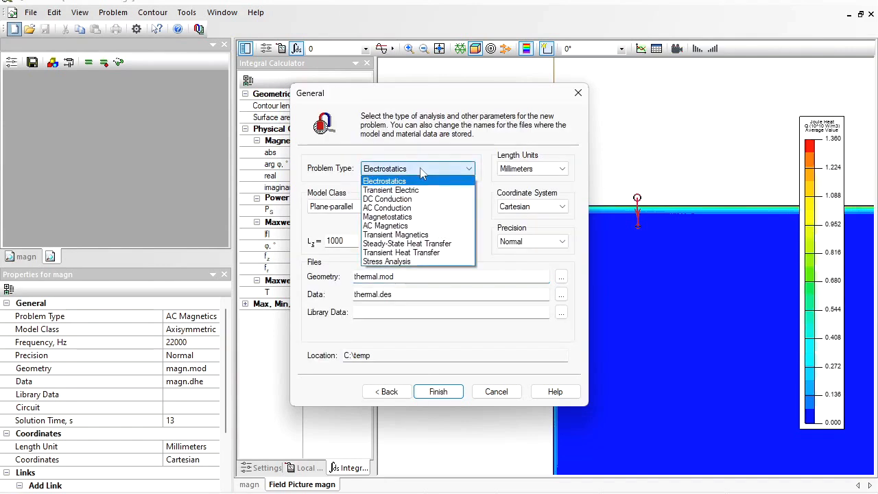
pyautogui.click(443, 253)
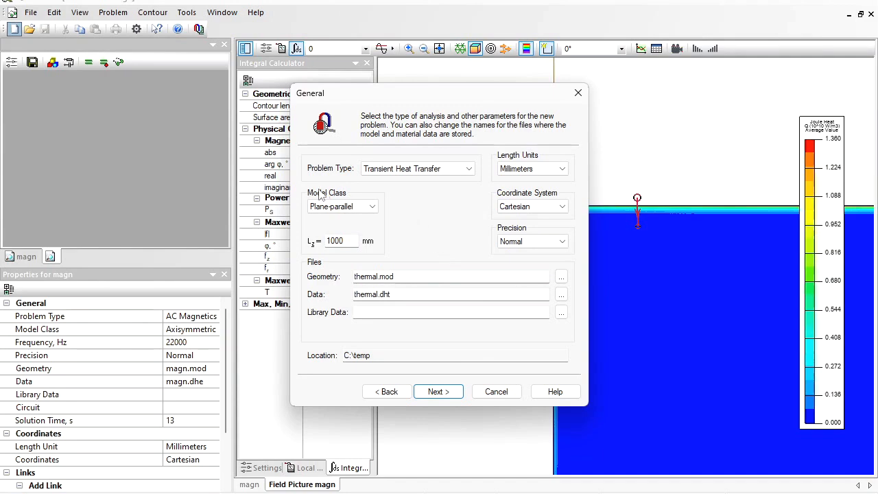
pyautogui.click(364, 209)
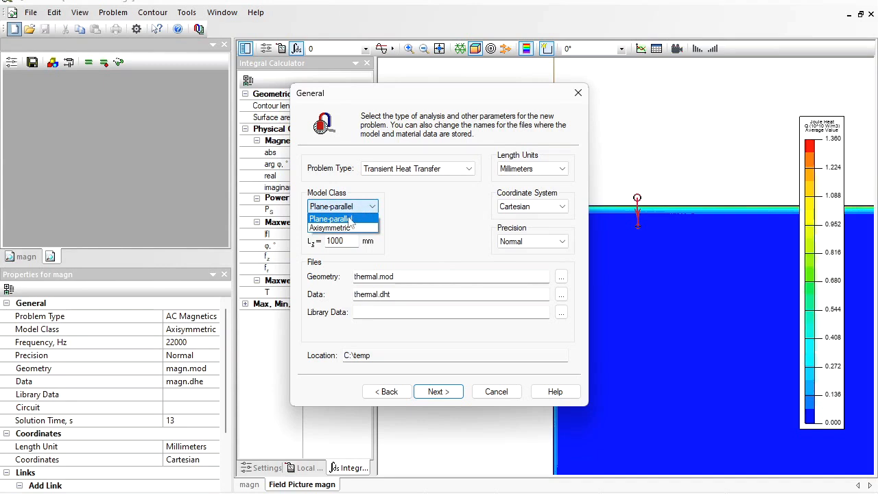
pyautogui.click(346, 227)
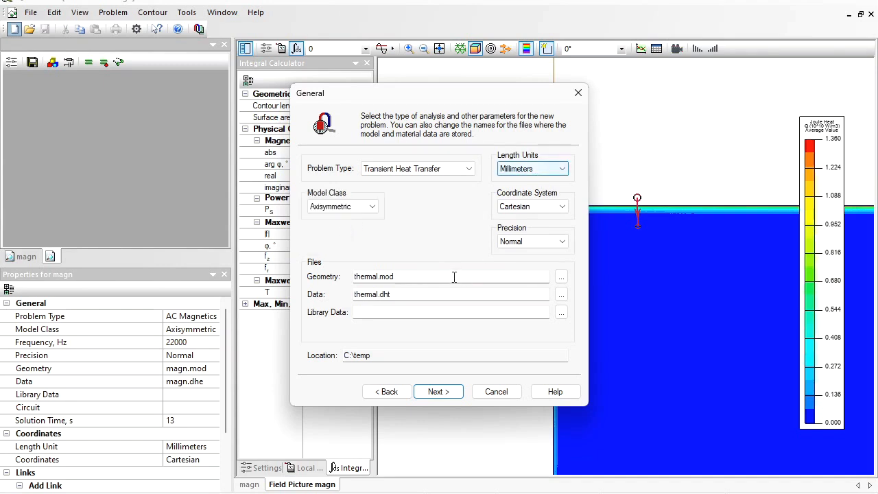
# Use the existing magn.mod file as the thermal problem's geometry and continue to its timing parameters.
pyautogui.moveTo(466, 95); pyautogui.dragTo(330, 82)
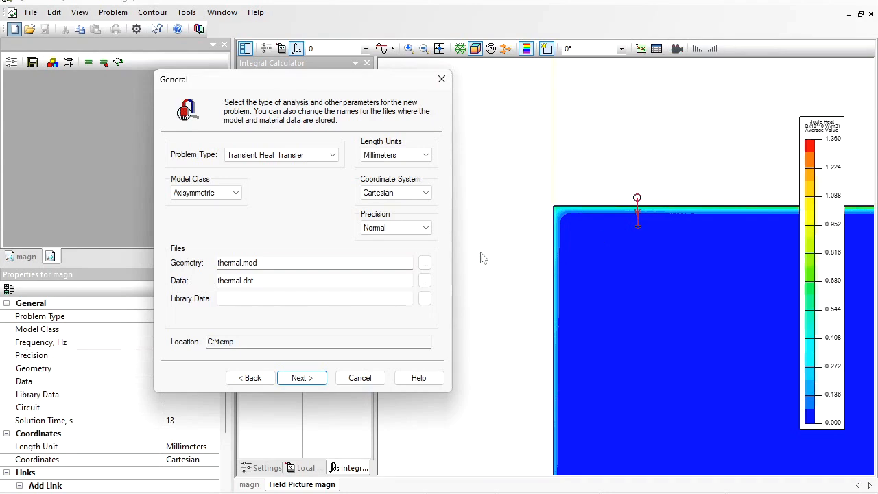
pyautogui.click(226, 265)
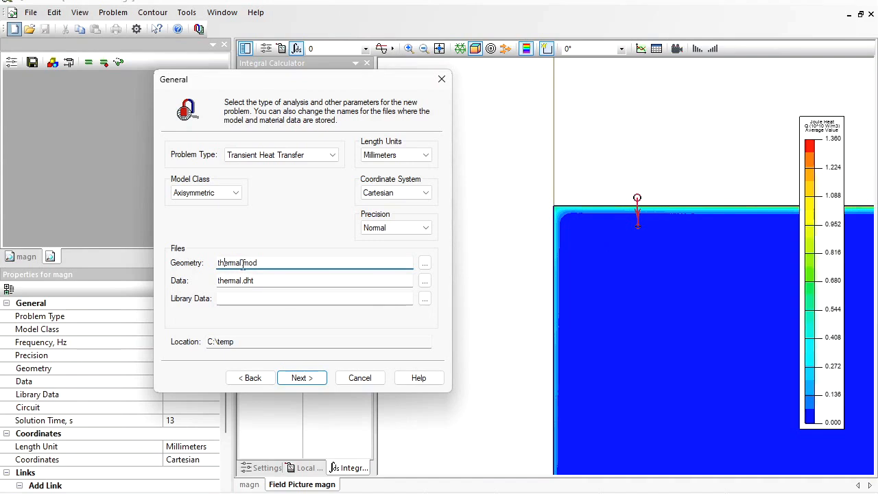
pyautogui.moveTo(278, 82); pyautogui.dragTo(354, 85)
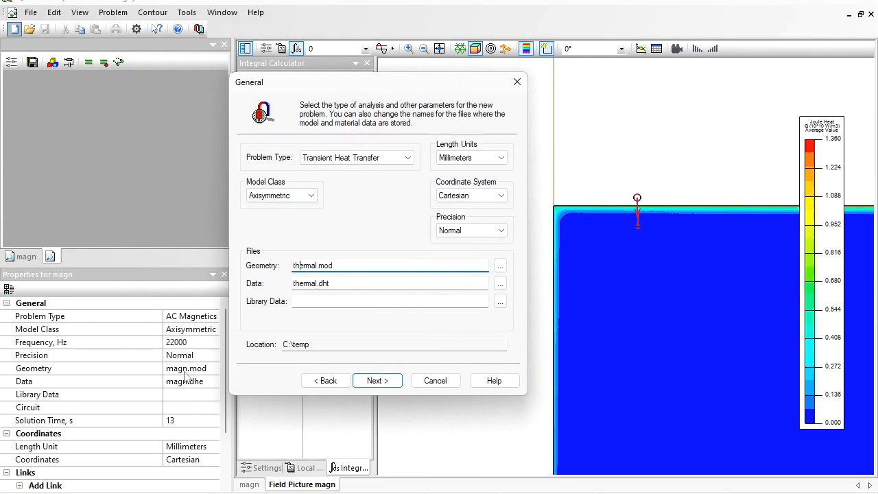
pyautogui.moveTo(318, 266); pyautogui.dragTo(275, 266)
pyautogui.write('magn')
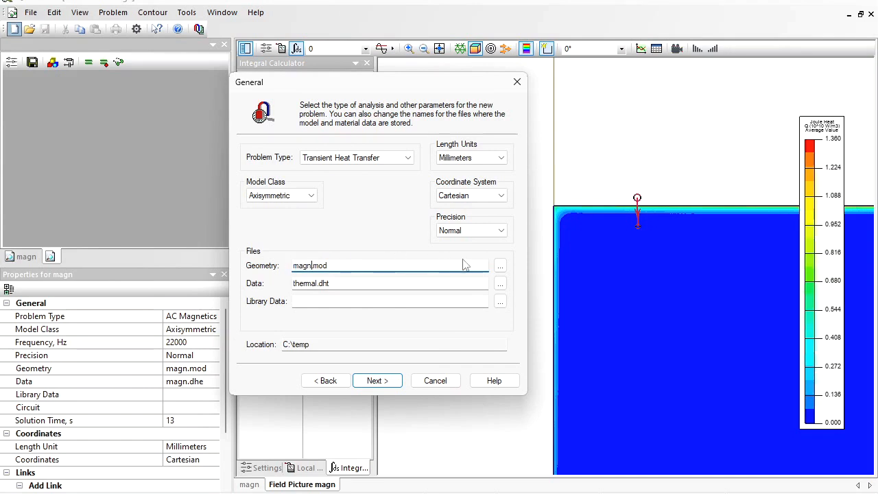
pyautogui.click(500, 267)
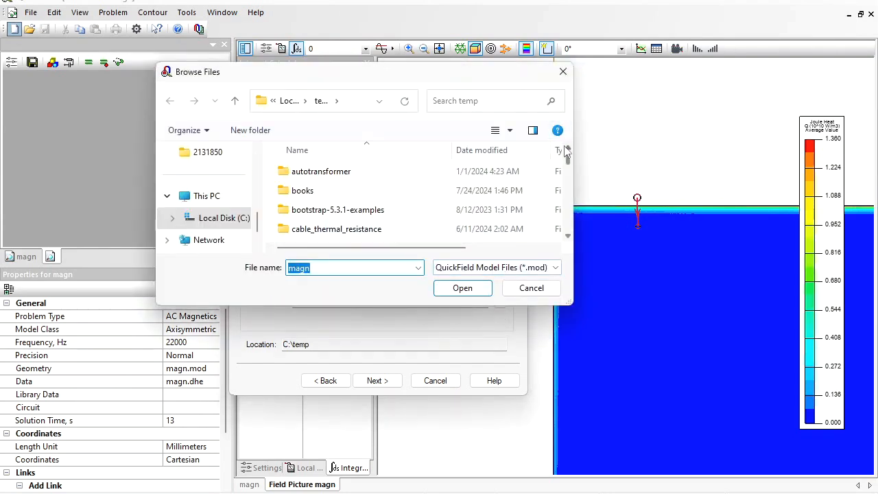
pyautogui.moveTo(567, 163); pyautogui.dragTo(568, 227)
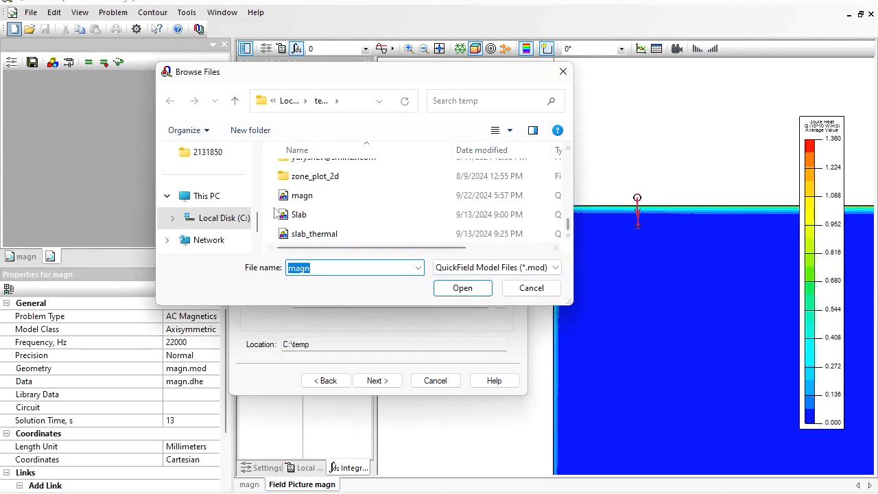
pyautogui.click(340, 199)
pyautogui.click(461, 288)
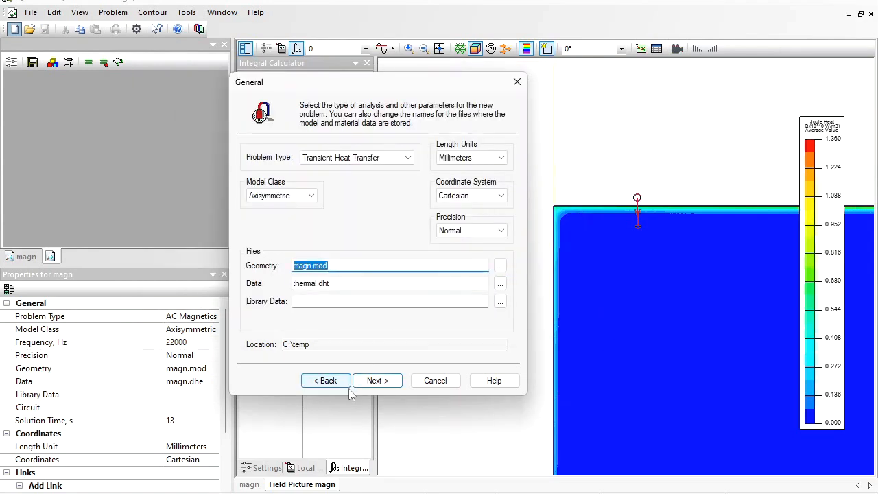
pyautogui.click(381, 389)
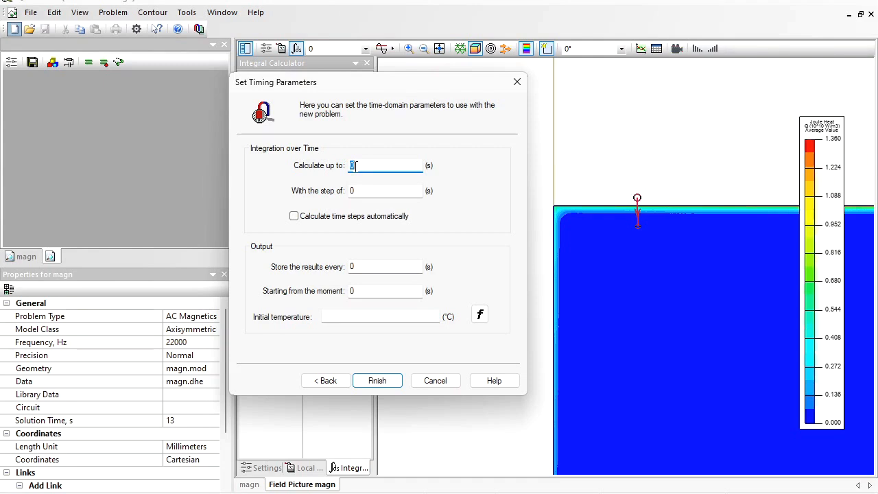
# Set the calculation up to 10 s with a 1 s step and an initial temperature of +25 °C, and finish creating the problem.
pyautogui.write('10')
pyautogui.press('Tab')
pyautogui.write('1')
pyautogui.click(322, 318)
pyautogui.write('+25')
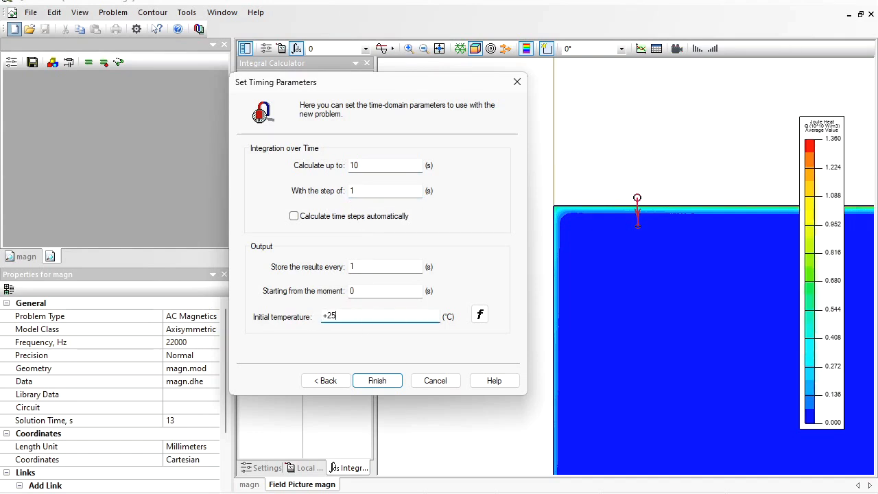
pyautogui.click(377, 380)
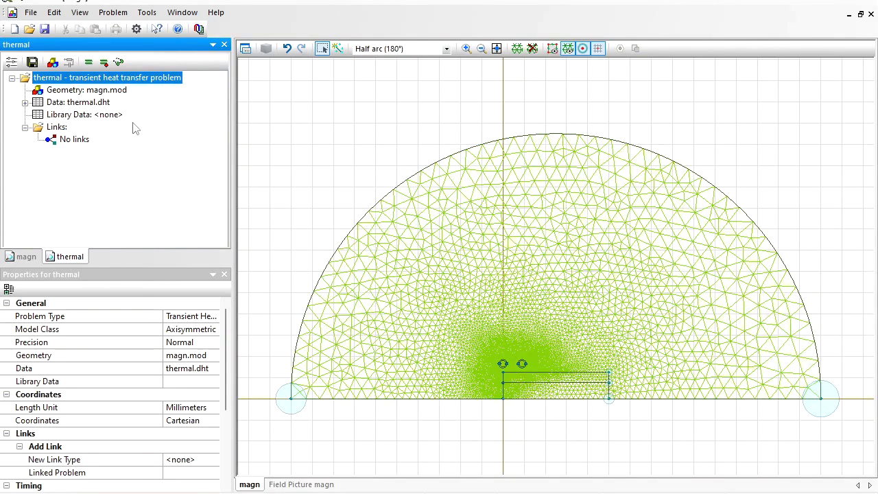
# Expand the thermal problem's block and edge labels and accept the air block's properties with thermal conductivity left as None.
pyautogui.click(25, 102)
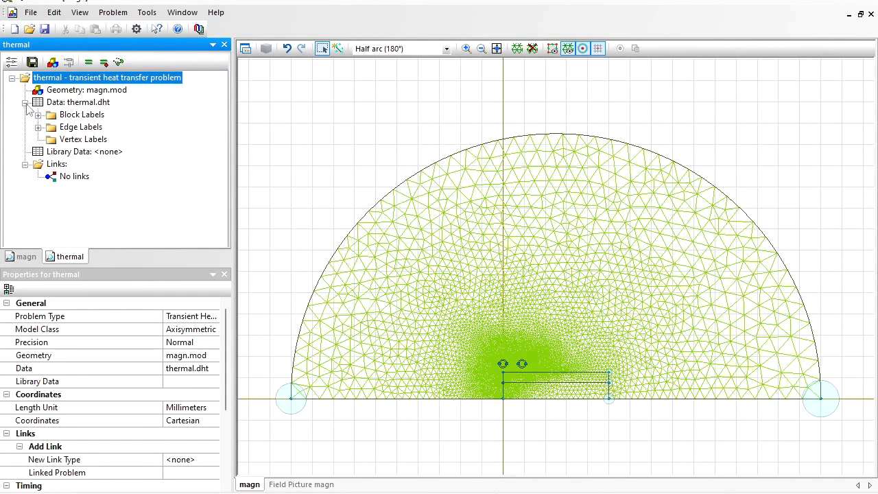
pyautogui.click(38, 115)
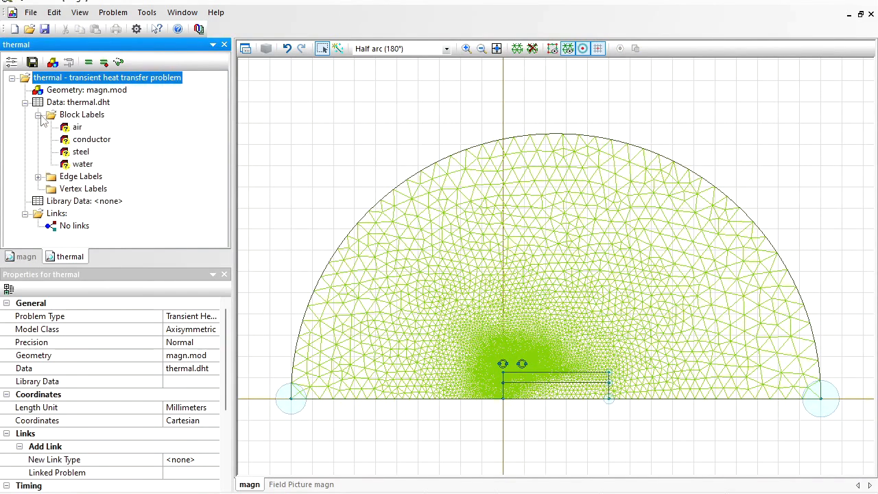
pyautogui.click(38, 176)
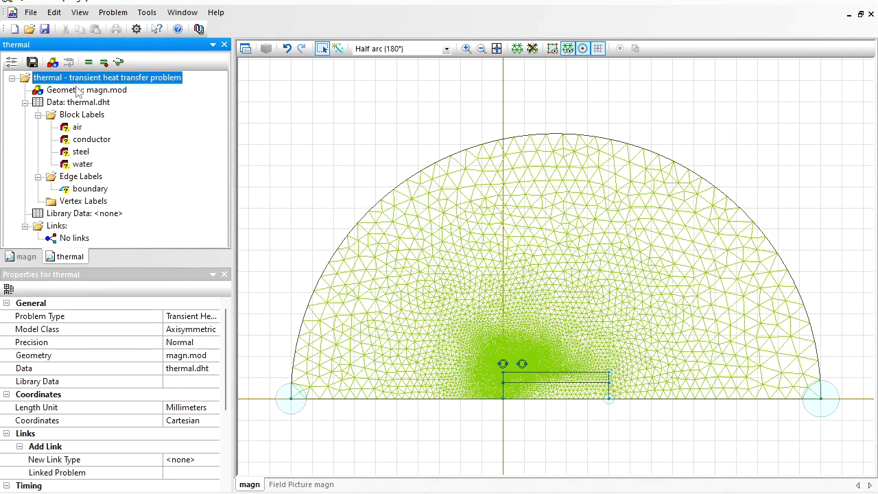
pyautogui.click(78, 128)
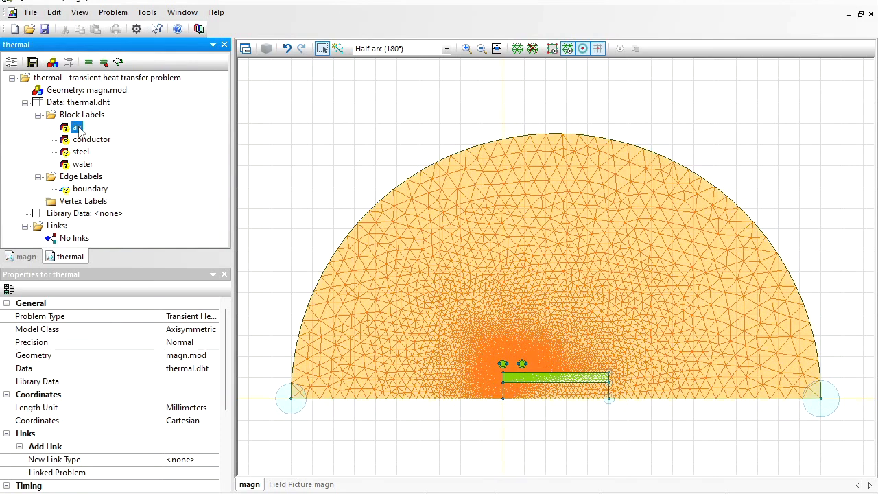
pyautogui.doubleClick(78, 128)
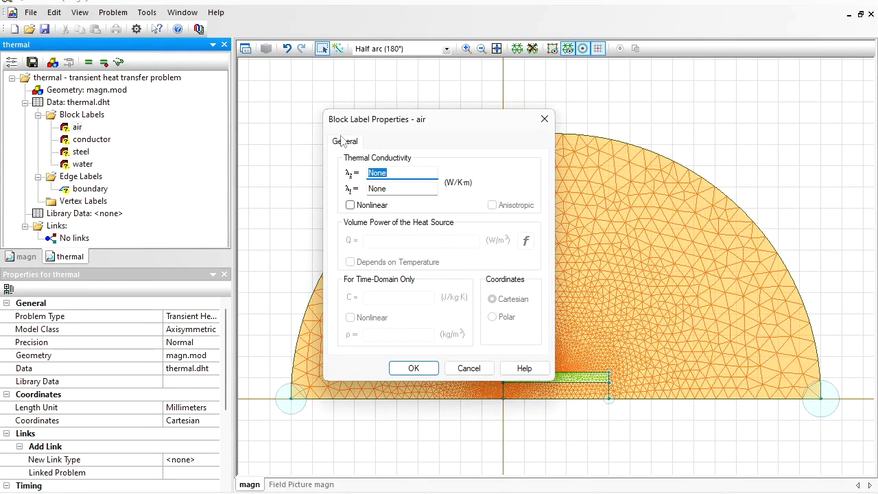
pyautogui.click(411, 369)
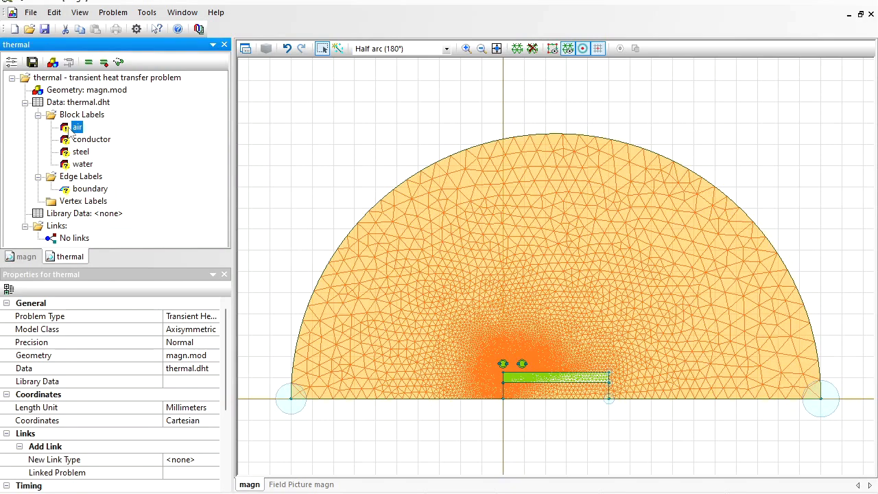
# Accept the water and conductor block properties with their thermal conductivity left undefined.
pyautogui.click(69, 168)
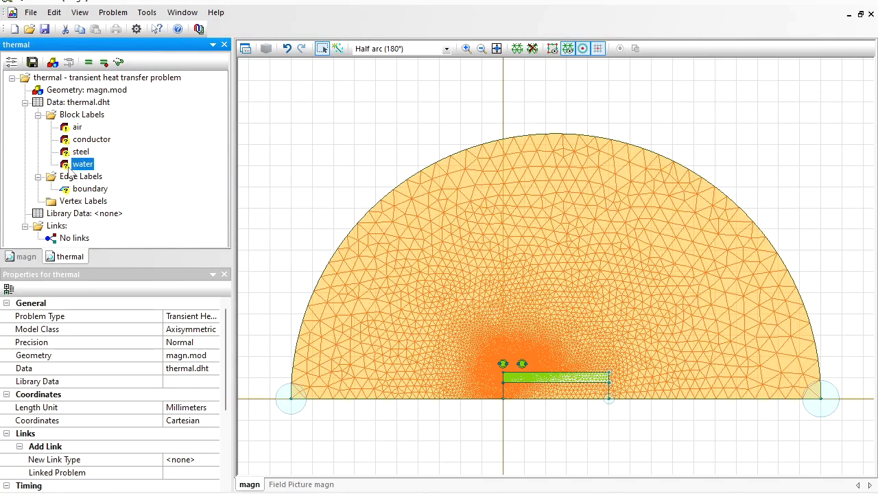
pyautogui.doubleClick(68, 169)
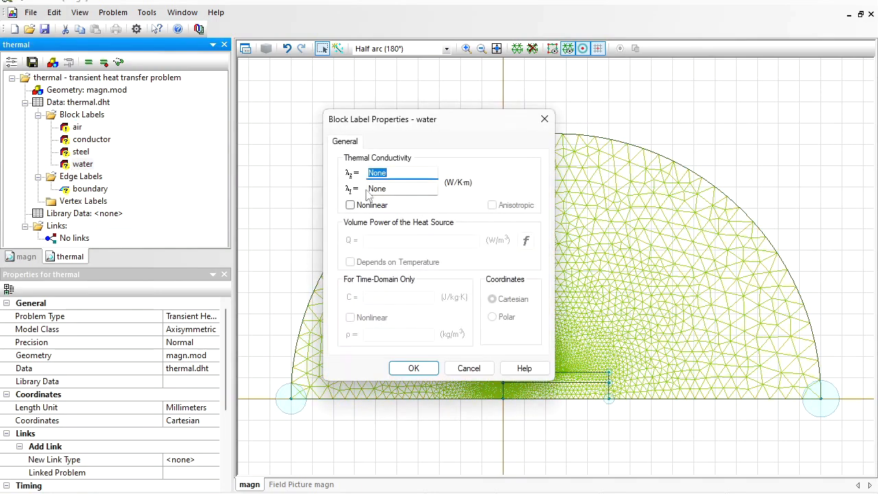
pyautogui.press('Return')
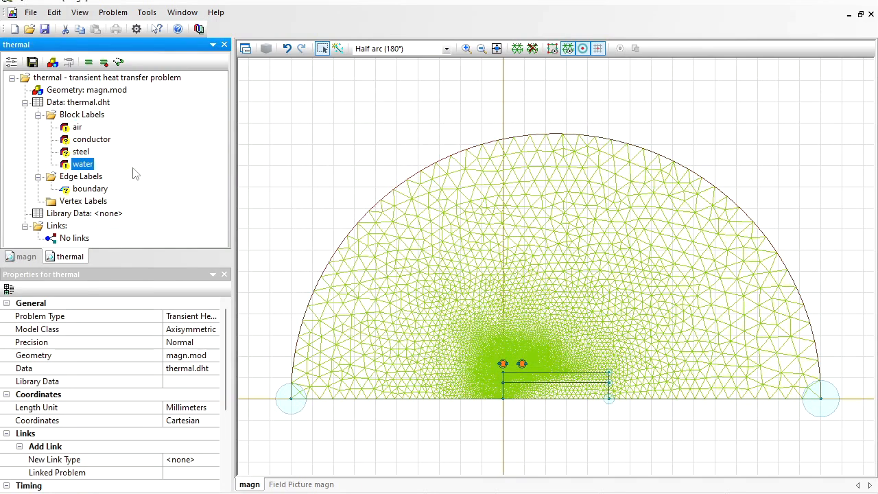
pyautogui.doubleClick(71, 142)
pyautogui.press('Return')
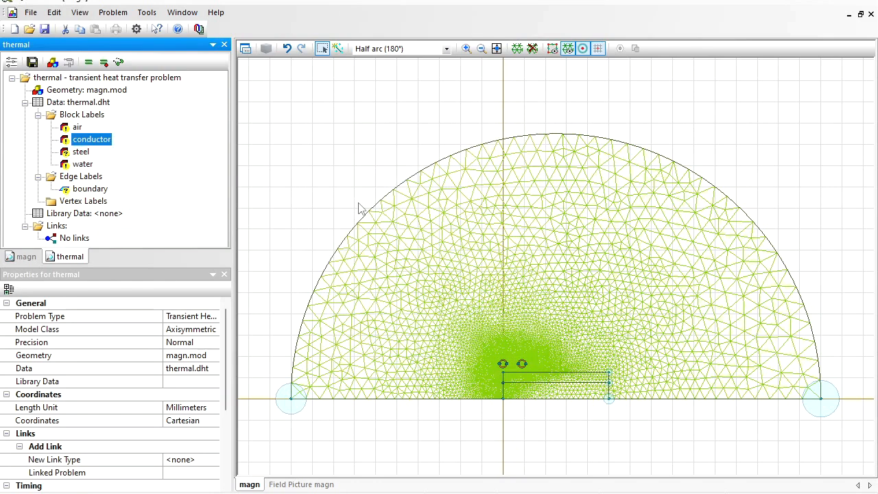
# Set the steel block's thermal conductivity to 20 W/K·m, density to 7800 kg/m³ and specific heat to 420 J/kg·K.
pyautogui.press('Down')
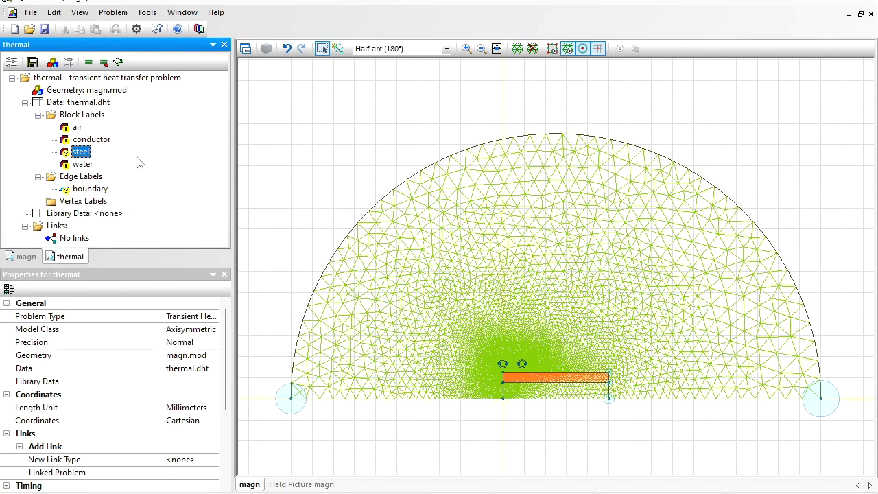
pyautogui.doubleClick(81, 153)
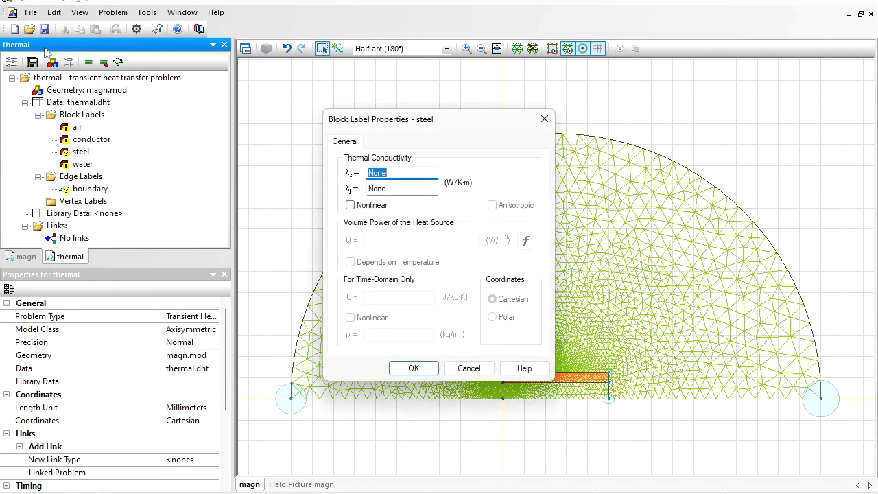
pyautogui.write('20')
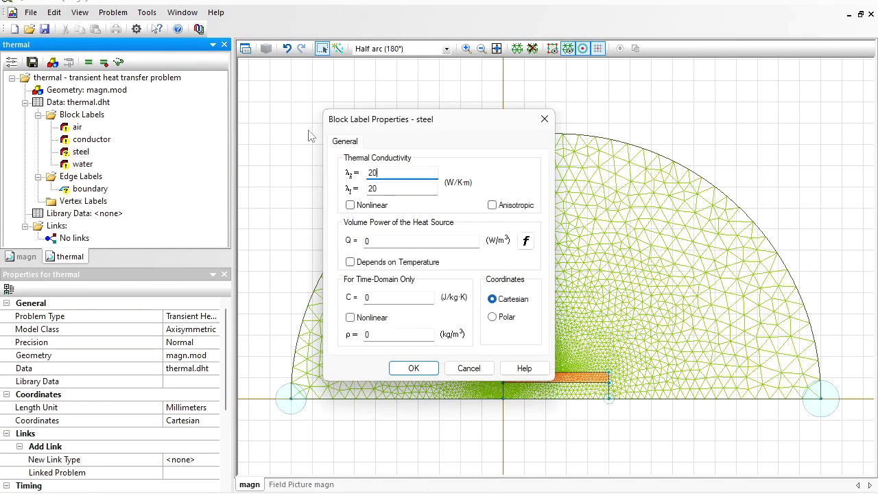
pyautogui.click(378, 335)
pyautogui.write('7800')
pyautogui.click(382, 299)
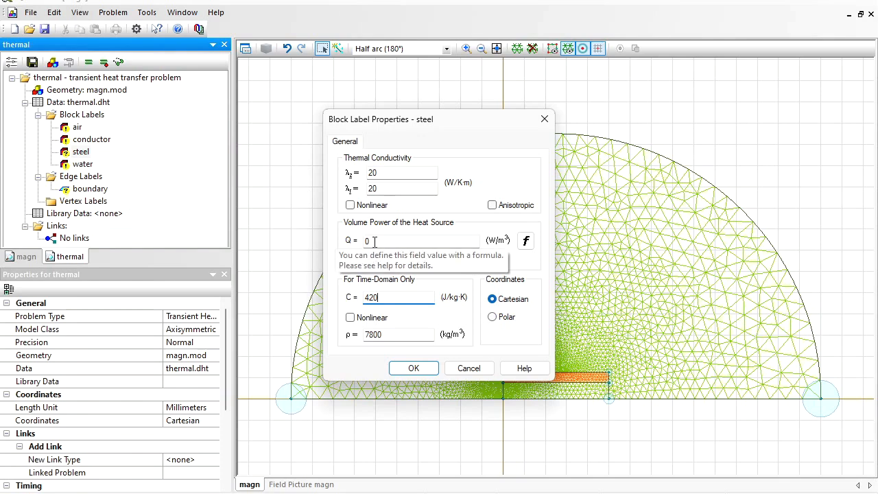
pyautogui.click(410, 369)
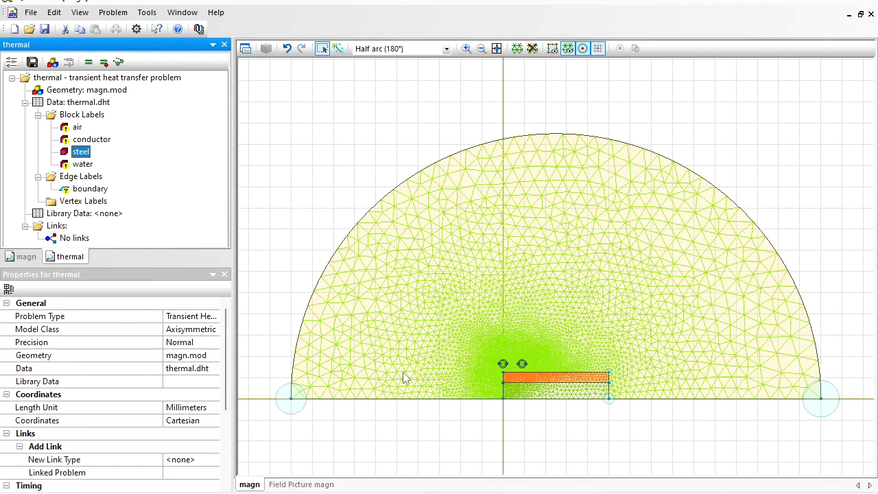
# Accept the thermal properties of the boundary edge label with no boundary condition enabled.
pyautogui.click(89, 189)
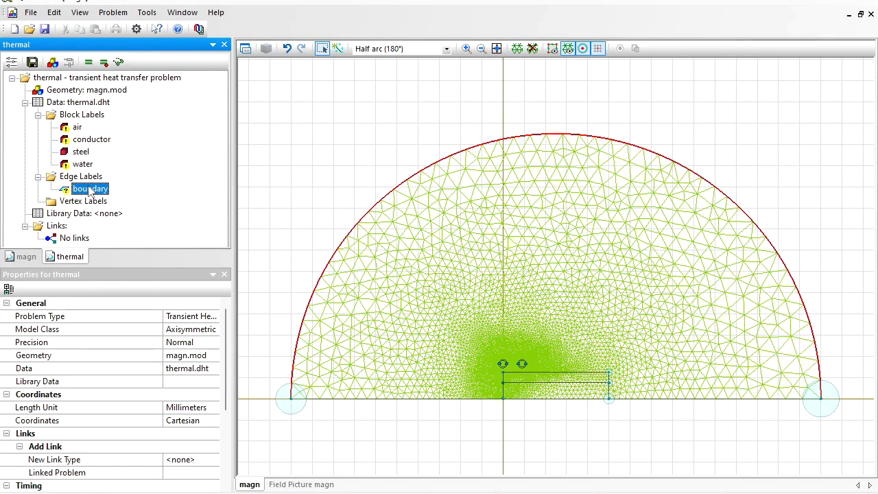
pyautogui.doubleClick(89, 189)
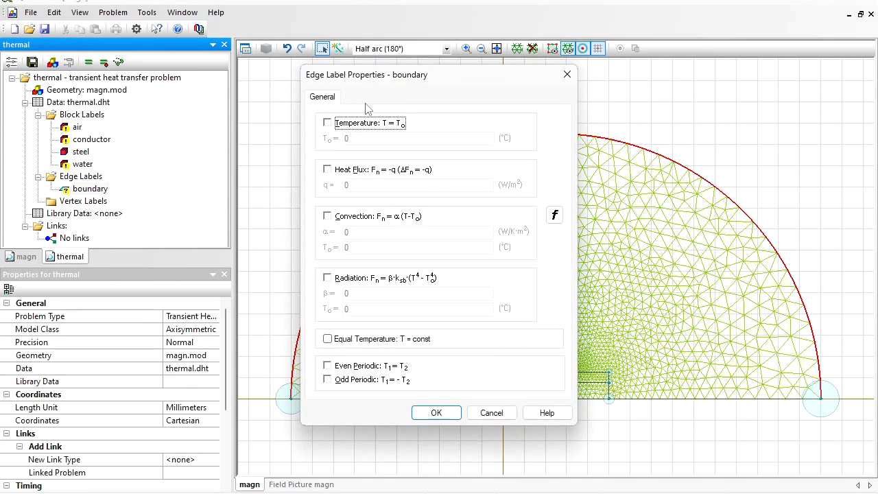
pyautogui.click(436, 412)
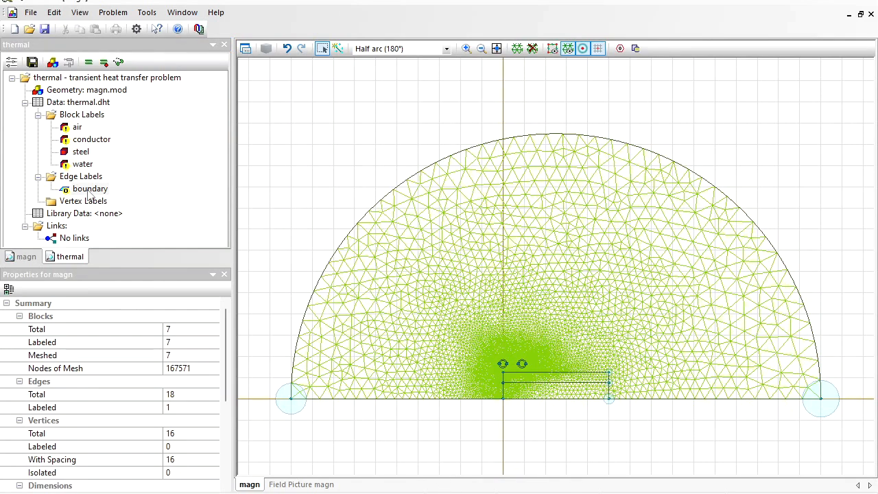
# Assign a new edge label named surface to all four edges of the steel tube's cross-section.
pyautogui.click(558, 374)
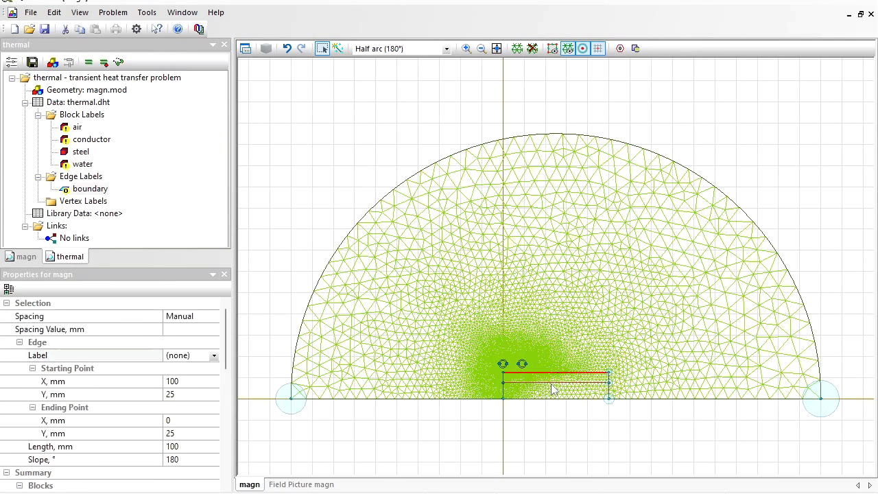
pyautogui.keyDown('ctrl'); pyautogui.click(555, 382); pyautogui.keyUp('ctrl')
pyautogui.keyDown('ctrl'); pyautogui.click(504, 378); pyautogui.keyUp('ctrl')
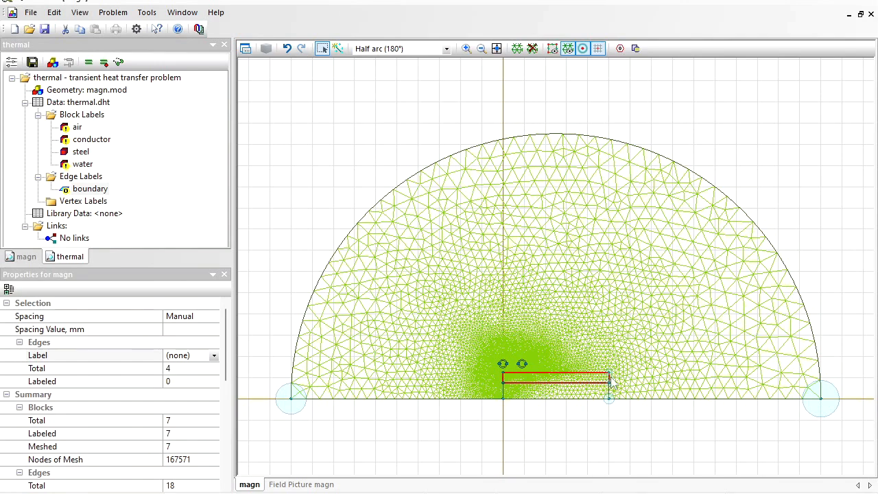
pyautogui.click(194, 354)
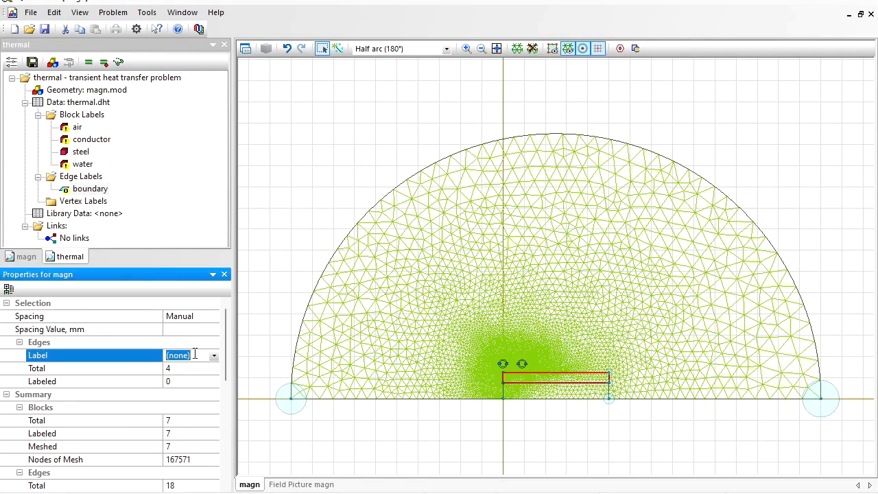
pyautogui.write('surface')
pyautogui.press('Return')
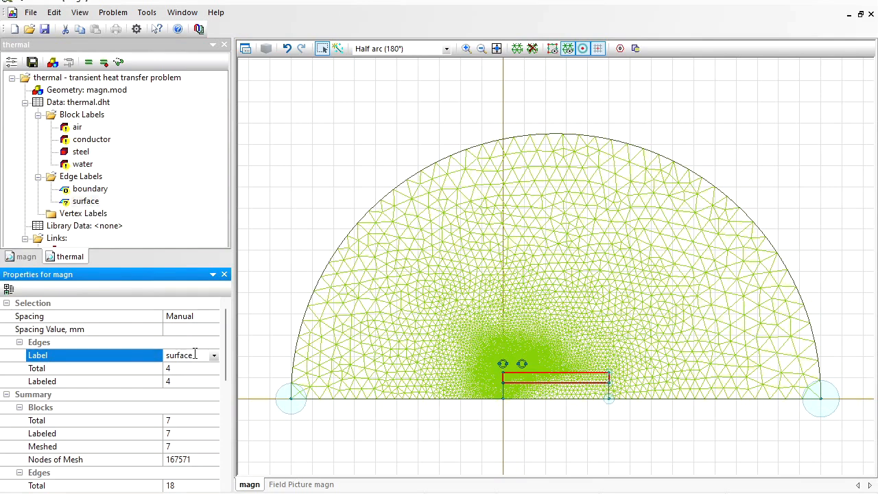
# Enable convection on the surface edge label with coefficient α of 5 W/K·m² and ambient temperature of 25 °C.
pyautogui.click(70, 204)
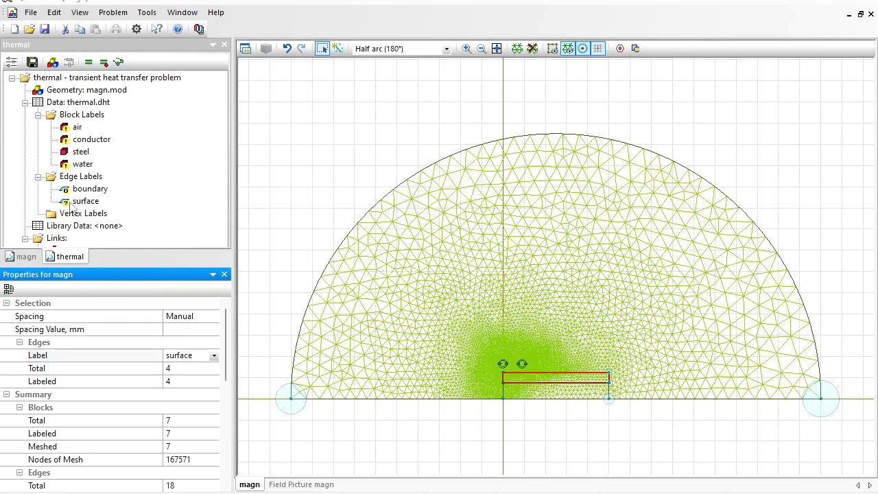
pyautogui.doubleClick(70, 204)
pyautogui.click(328, 217)
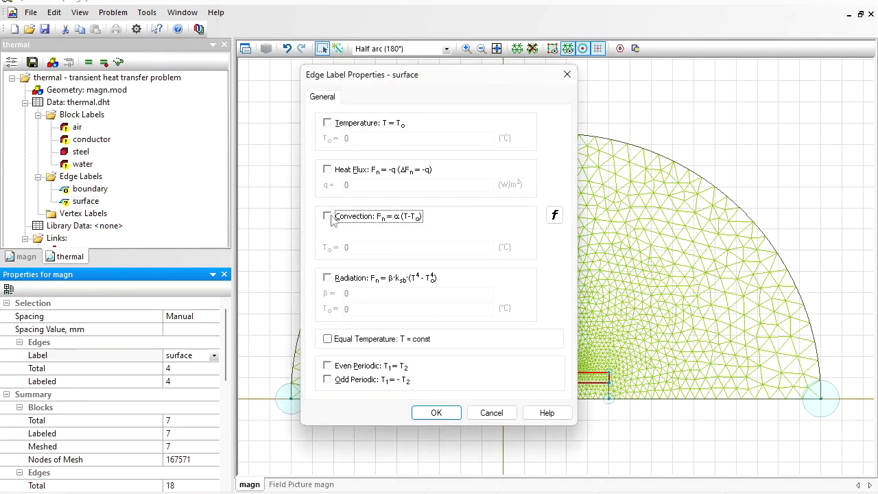
pyautogui.doubleClick(346, 248)
pyautogui.write('25')
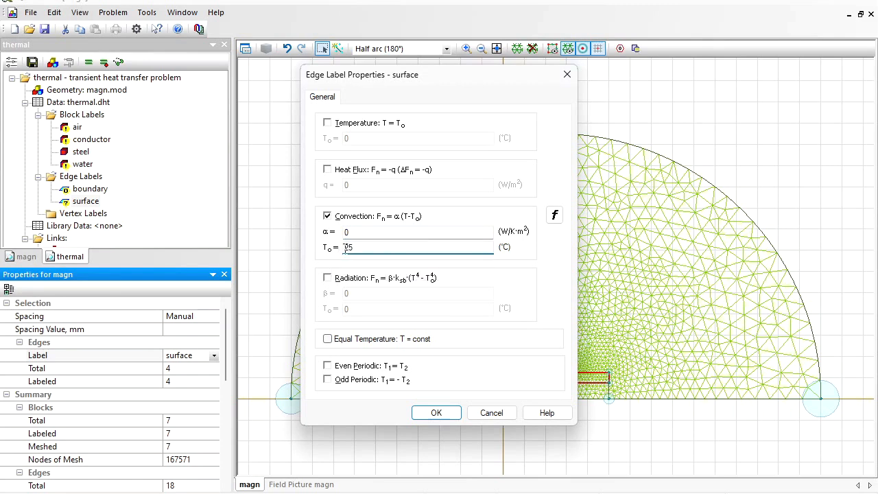
pyautogui.doubleClick(360, 234)
pyautogui.write('5')
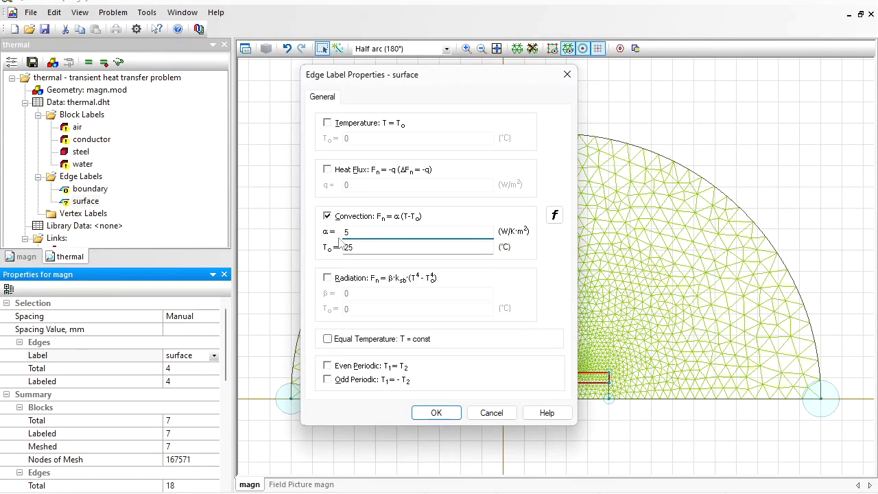
# Enable radiation on the surface edge label with an ambient temperature of 25 °C and accept the label's properties.
pyautogui.click(328, 279)
pyautogui.doubleClick(333, 309)
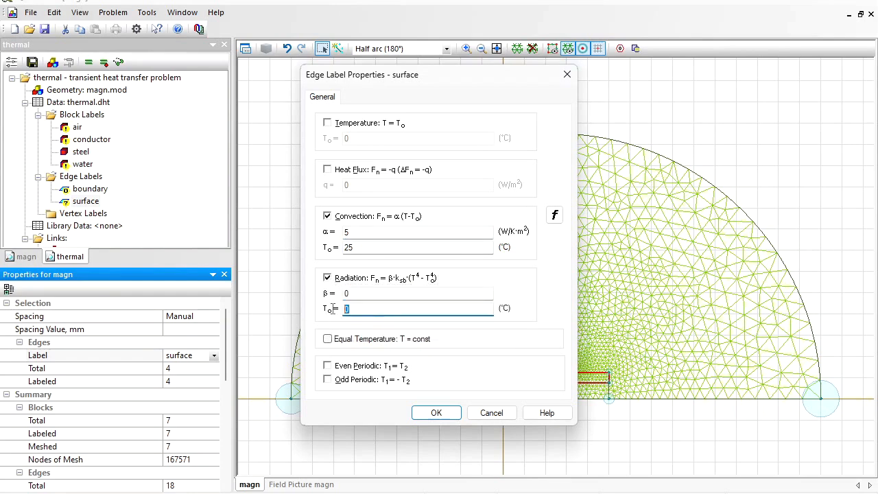
pyautogui.write('25')
pyautogui.click(374, 294)
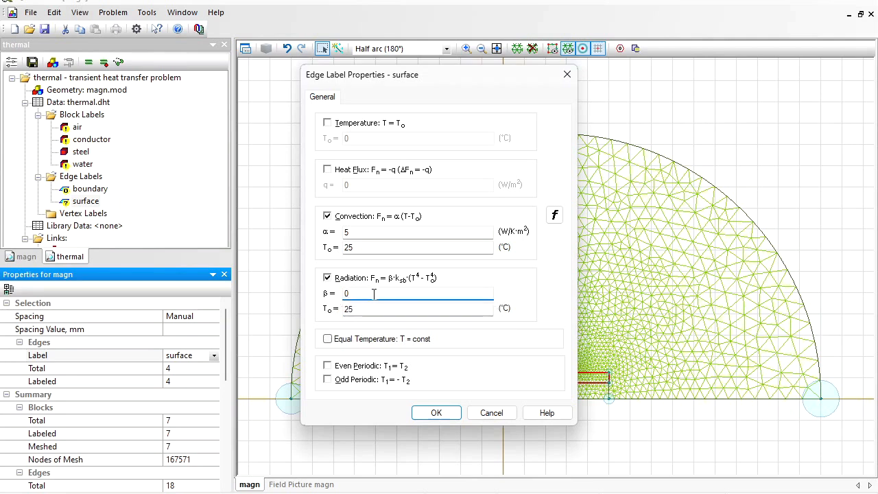
pyautogui.click(454, 416)
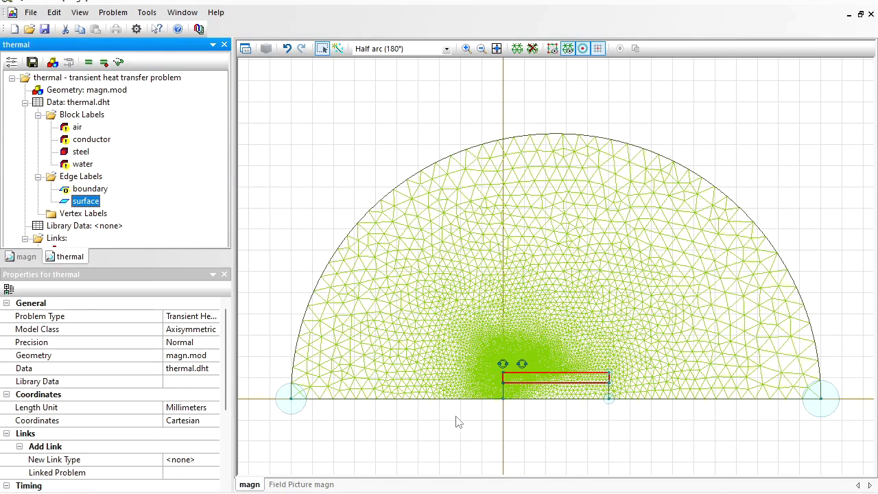
# Add a Generated heat data link from magn.pbm to the thermal problem's properties.
pyautogui.click(12, 61)
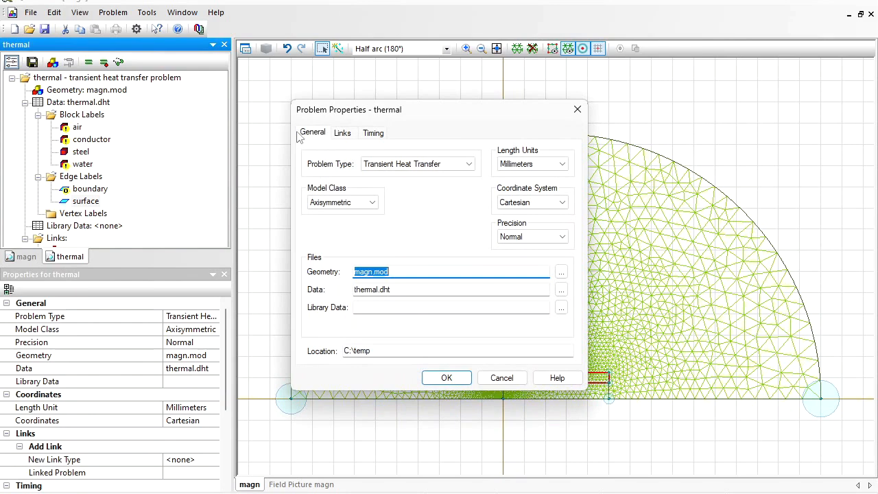
pyautogui.click(341, 132)
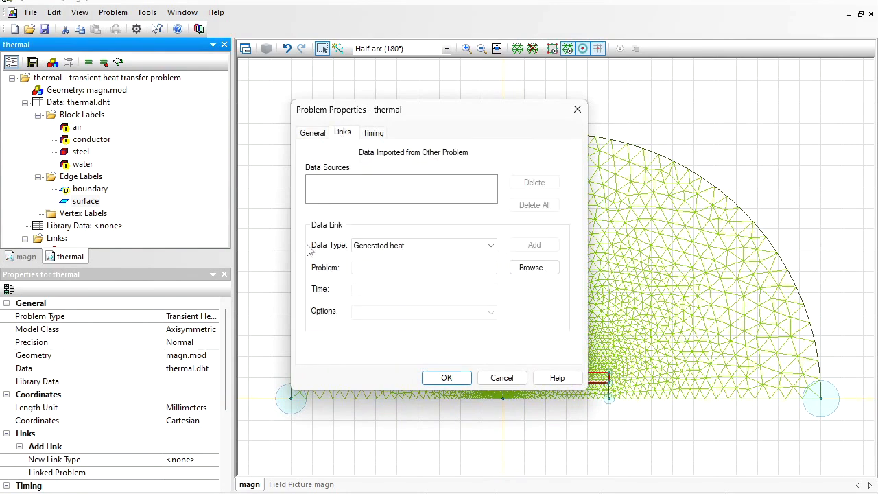
pyautogui.click(354, 269)
pyautogui.click(547, 272)
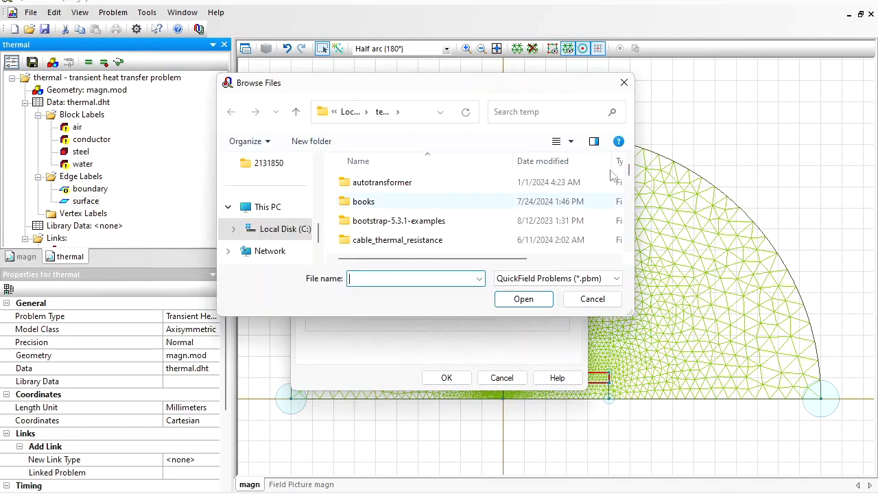
pyautogui.moveTo(630, 171); pyautogui.dragTo(631, 235)
pyautogui.scroll(2, 630, 233)
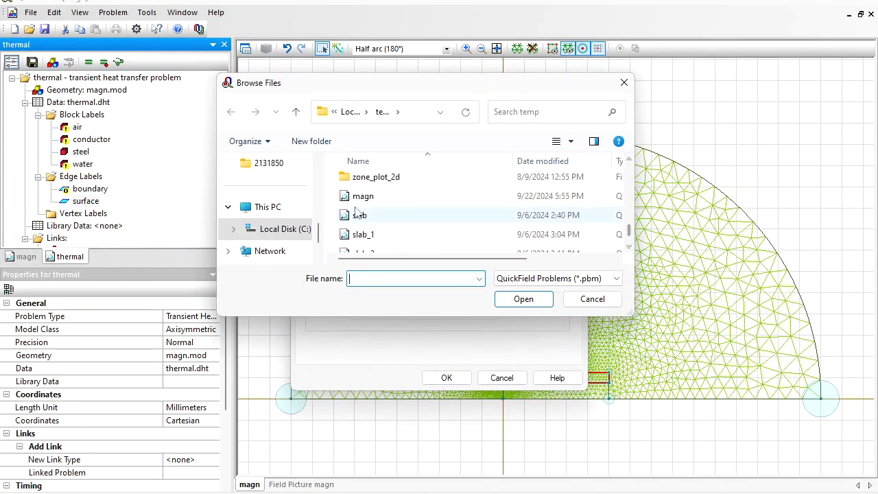
pyautogui.click(358, 199)
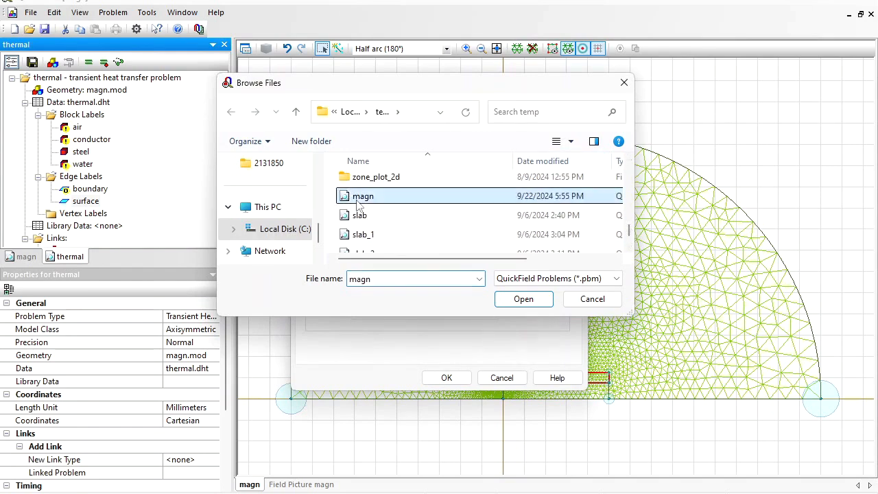
pyautogui.click(525, 302)
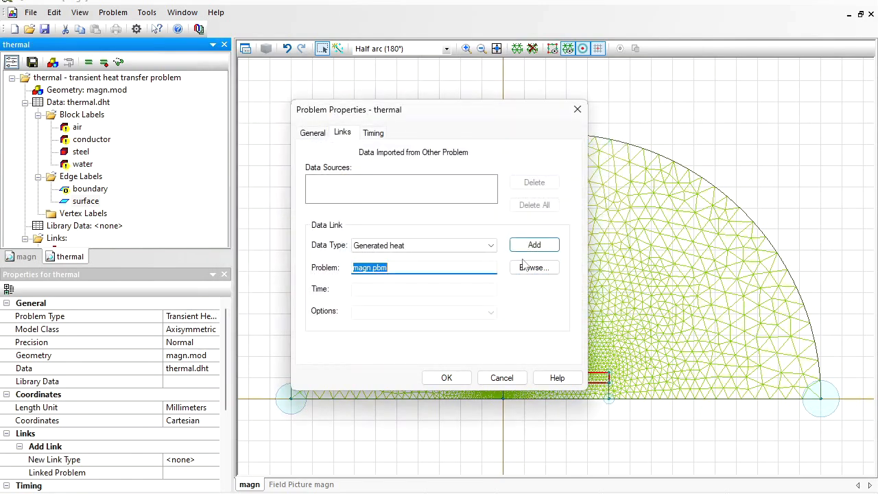
pyautogui.click(526, 245)
pyautogui.click(447, 378)
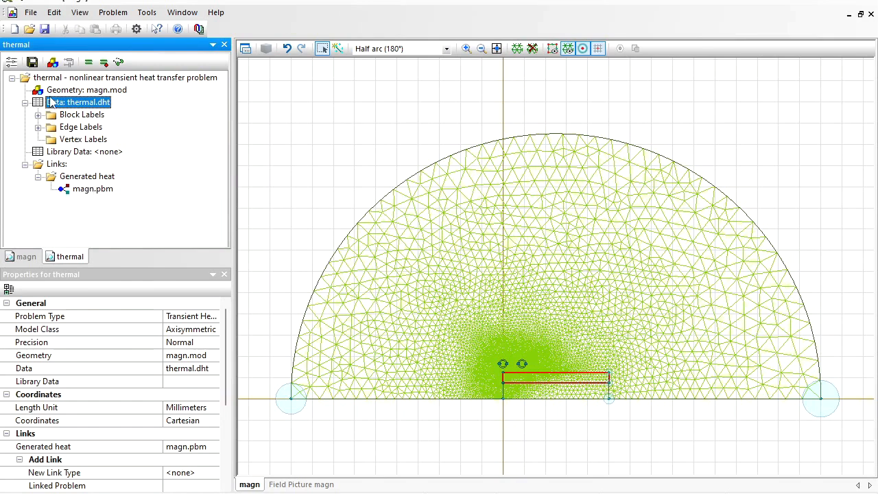
# Try to solve the thermal problem and check its geometry and surface edge label.
pyautogui.click(87, 63)
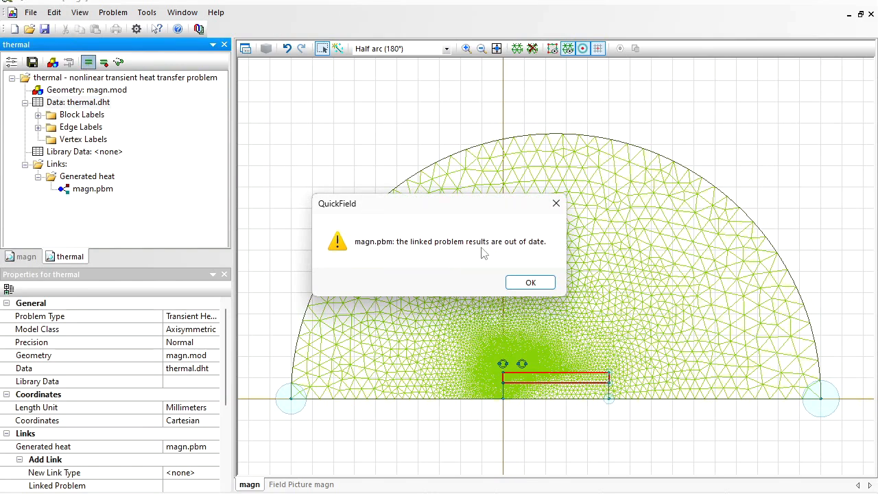
pyautogui.click(531, 283)
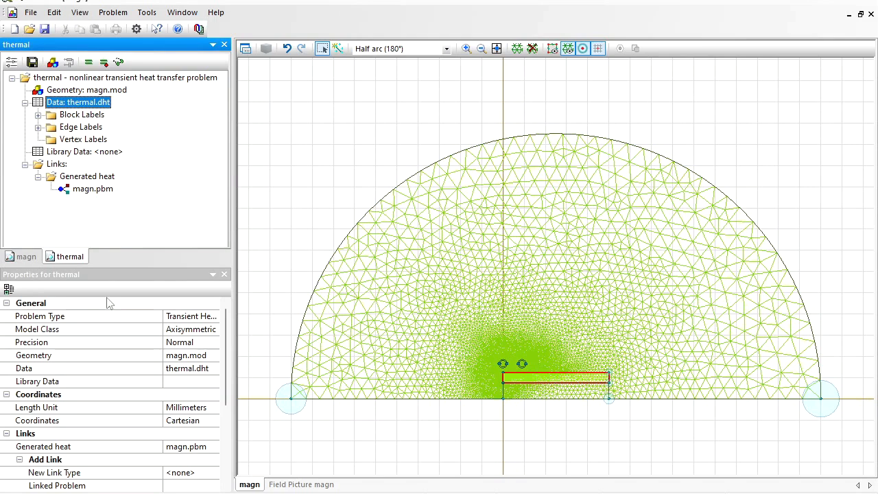
pyautogui.click(22, 259)
pyautogui.click(65, 258)
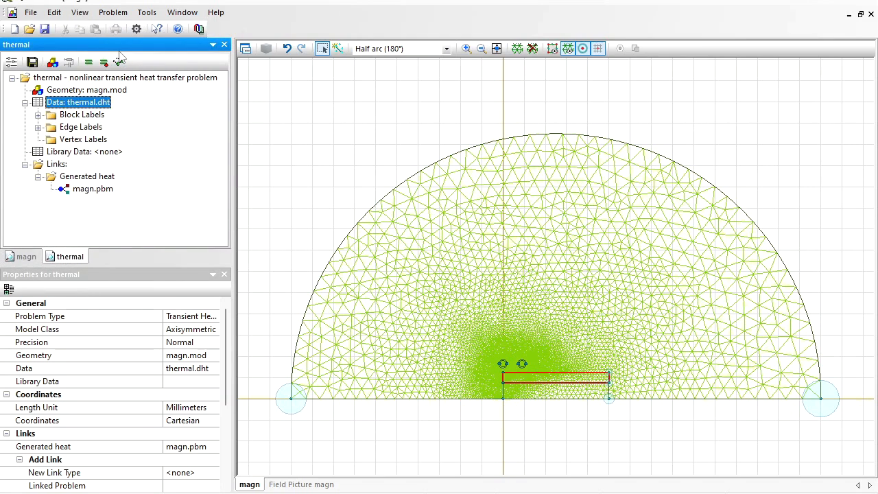
pyautogui.click(105, 92)
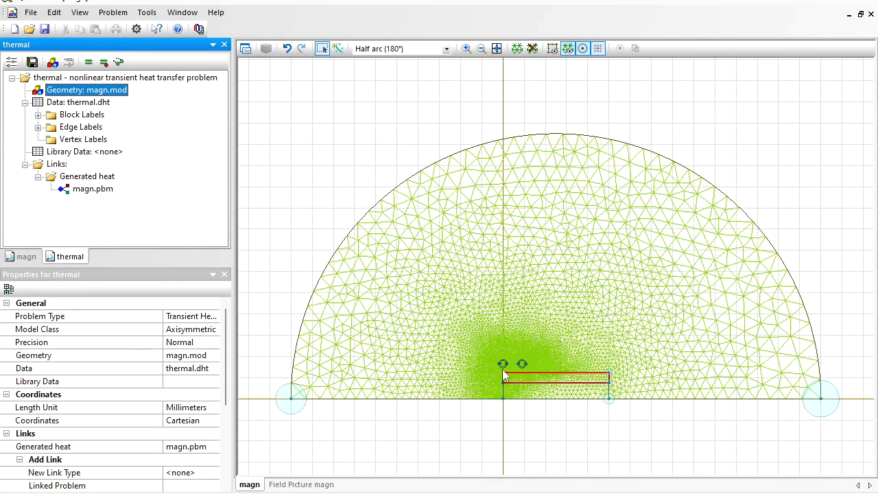
pyautogui.click(38, 128)
pyautogui.click(81, 157)
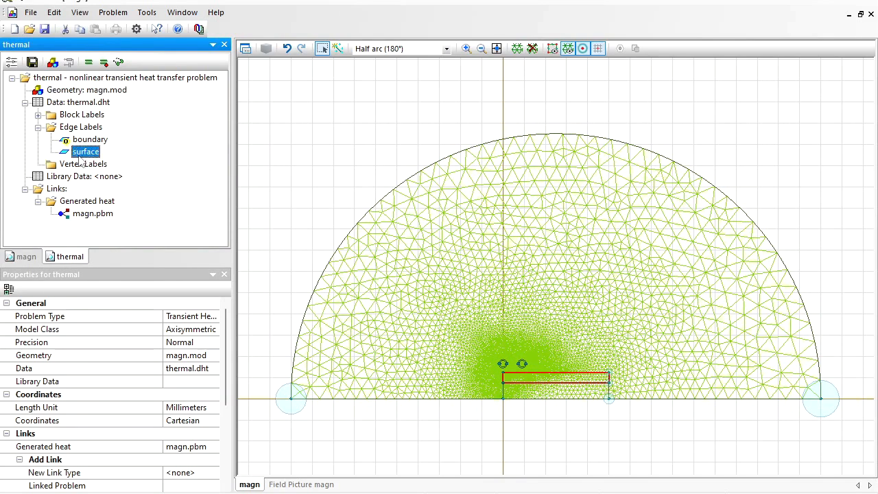
pyautogui.click(79, 157)
pyautogui.press('Escape')
# In the magn problem, accept the surface edge label's properties with no boundary condition enabled.
pyautogui.click(27, 256)
pyautogui.click(86, 201)
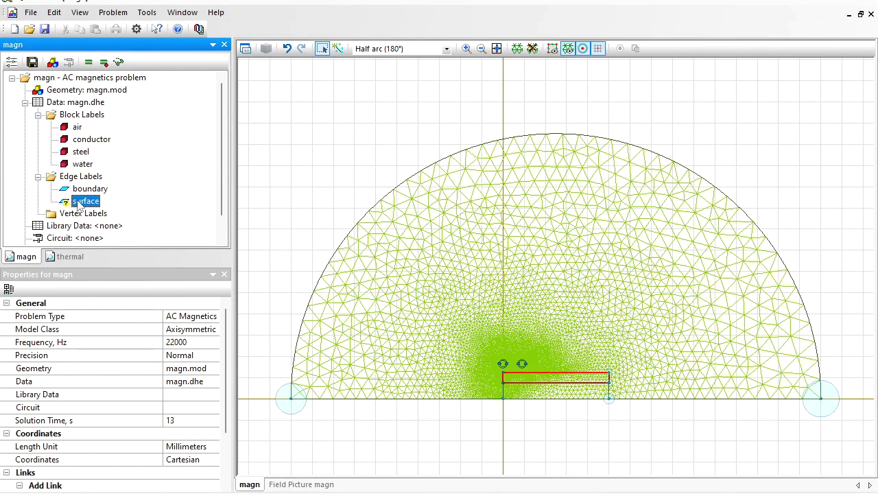
pyautogui.doubleClick(78, 203)
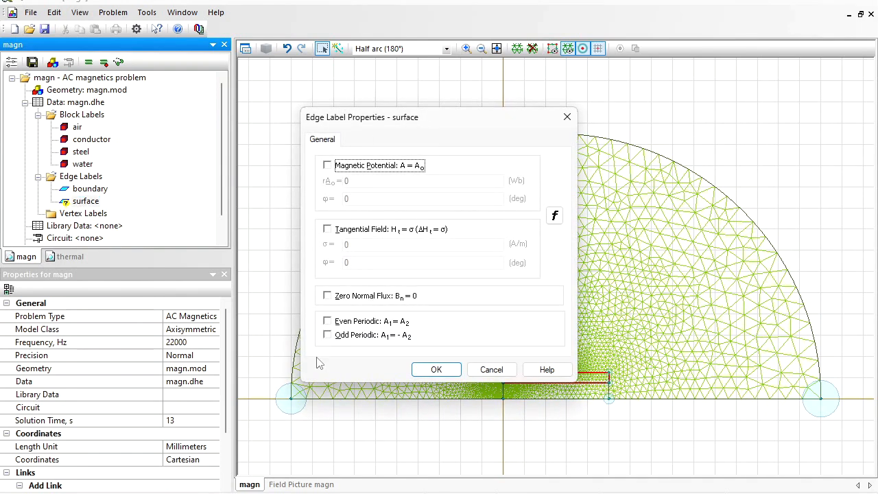
pyautogui.click(438, 371)
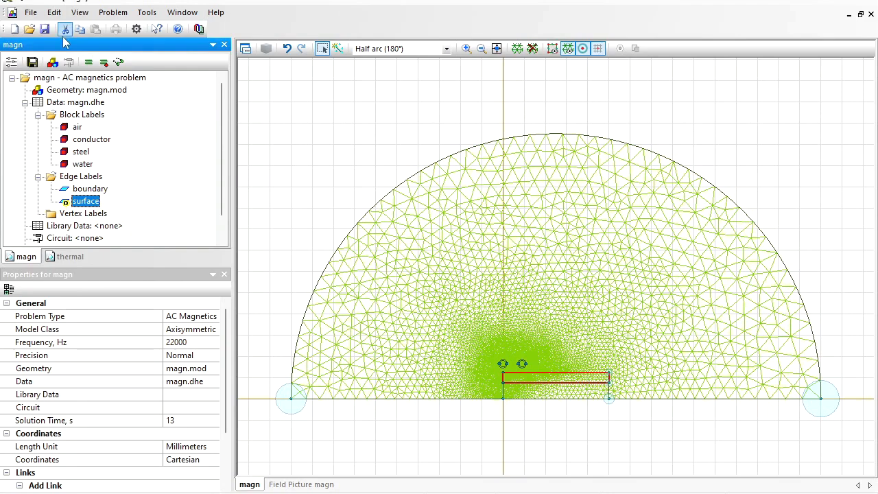
# Solve the magn problem, saving the modified geometry and data files, and open the field picture.
pyautogui.click(88, 64)
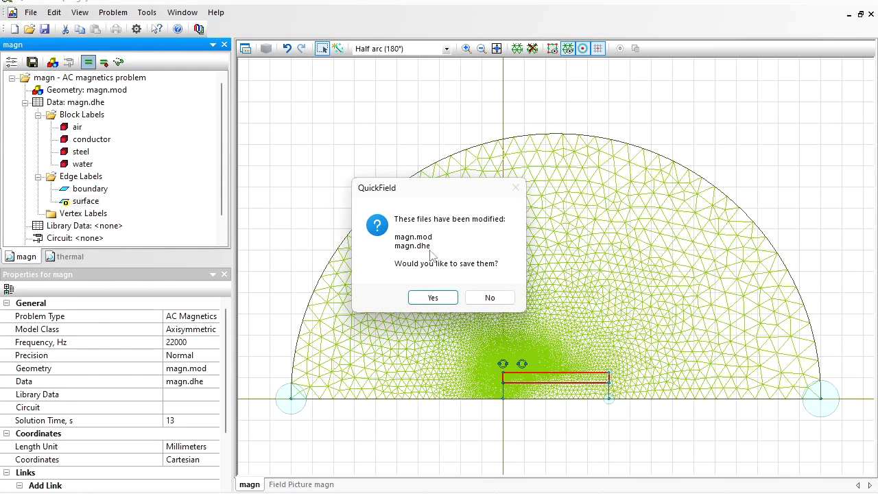
pyautogui.click(433, 296)
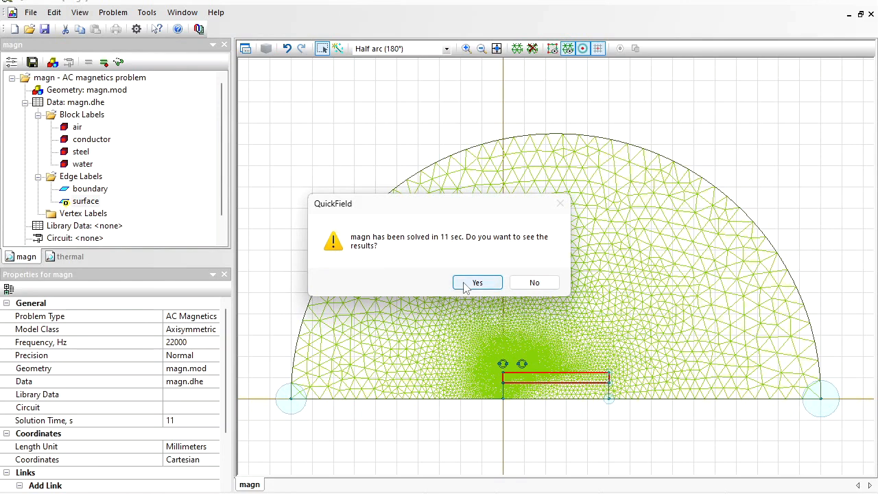
pyautogui.click(463, 283)
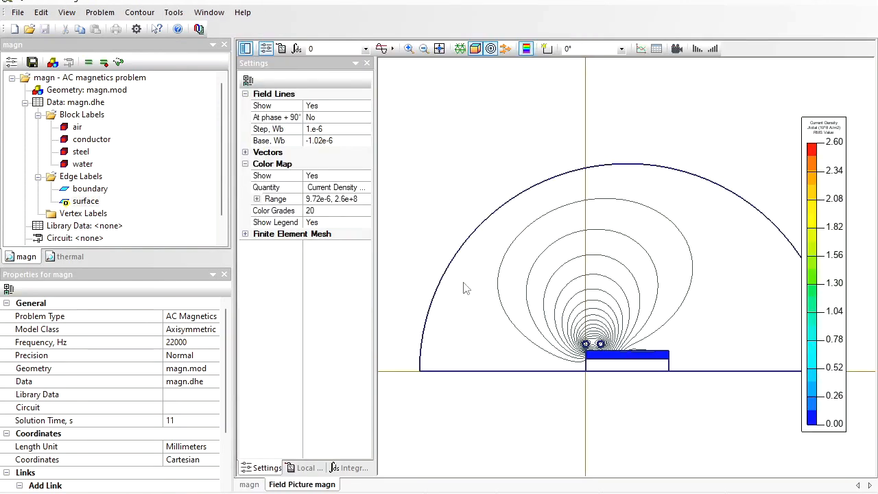
# Select the steel block as the contour and evaluate its Joule heat in the integral calculator.
pyautogui.click(547, 48)
pyautogui.click(614, 358)
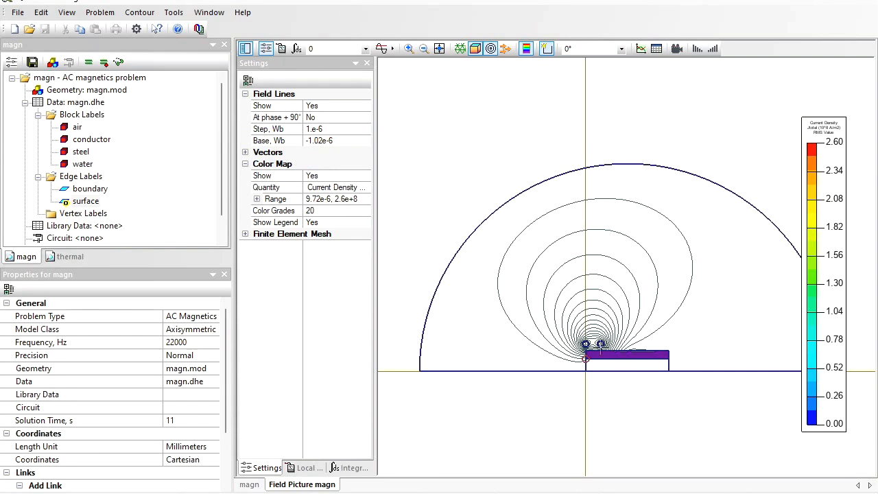
pyautogui.click(351, 468)
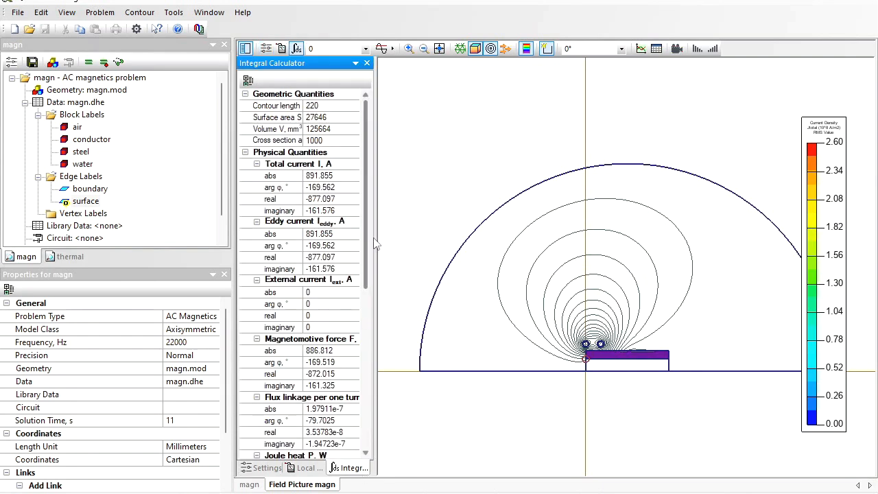
pyautogui.moveTo(368, 251); pyautogui.dragTo(371, 305)
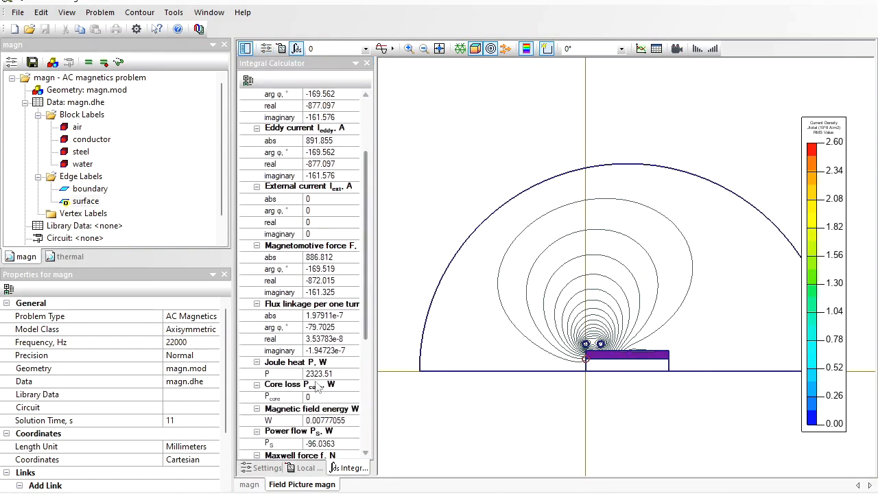
# Solve the thermal problem, open its temperature field picture, and enlarge the temperature legend.
pyautogui.click(69, 257)
pyautogui.click(88, 63)
pyautogui.click(433, 295)
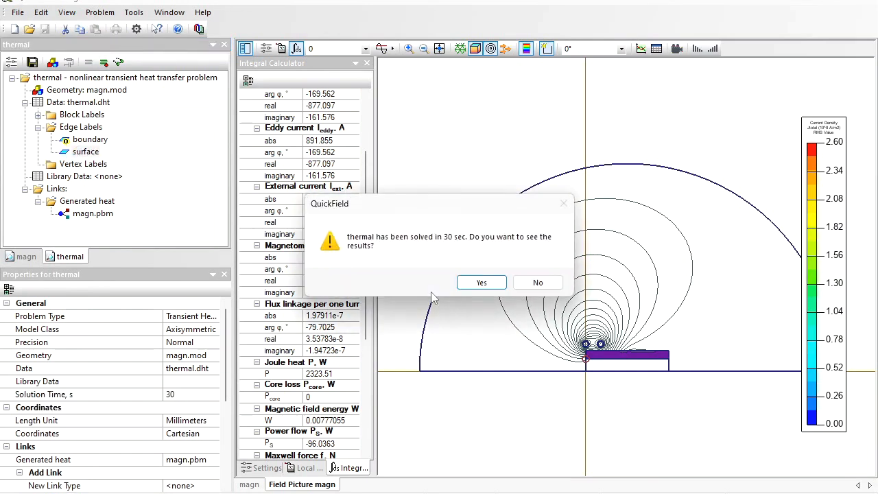
pyautogui.click(481, 282)
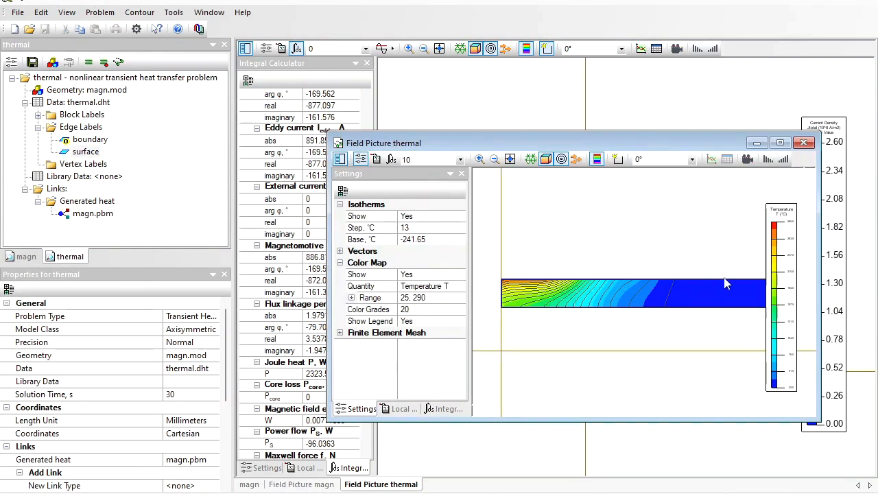
pyautogui.moveTo(762, 268); pyautogui.dragTo(727, 265)
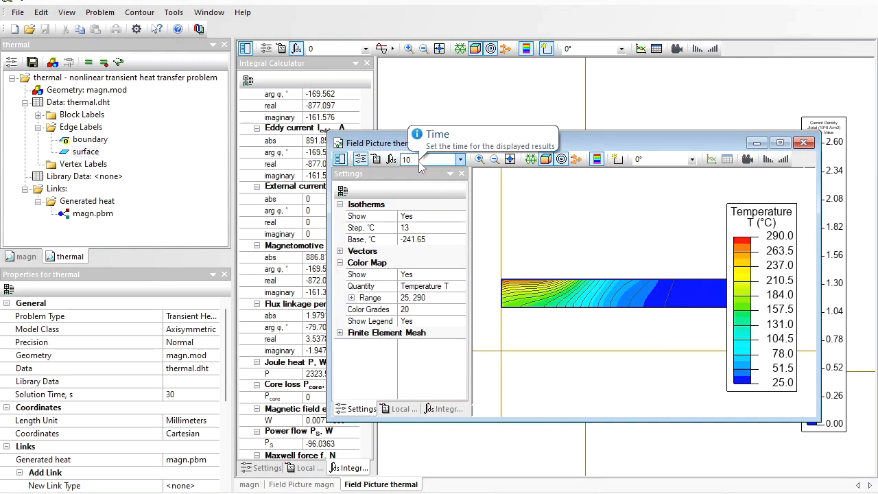
# Step the displayed temperature field through time from 0 to 10 seconds.
pyautogui.click(460, 159)
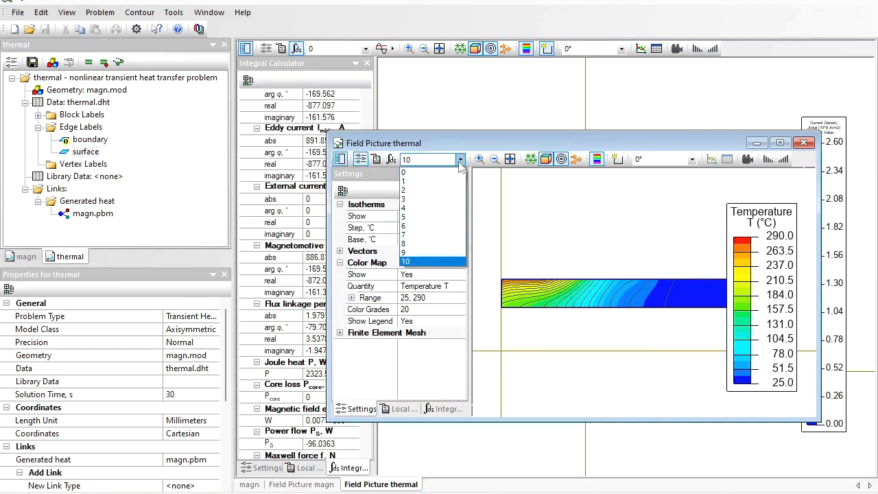
pyautogui.click(452, 172)
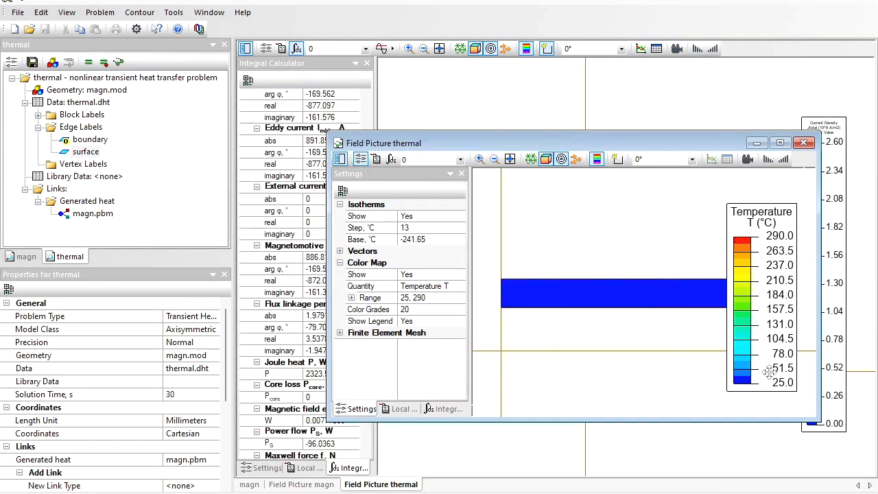
pyautogui.scroll(-5, 457, 162)
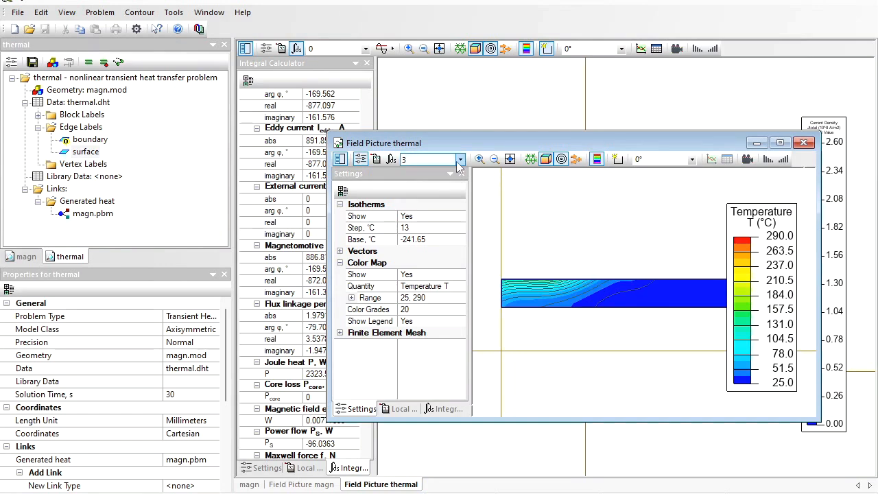
pyautogui.scroll(-5, 460, 162)
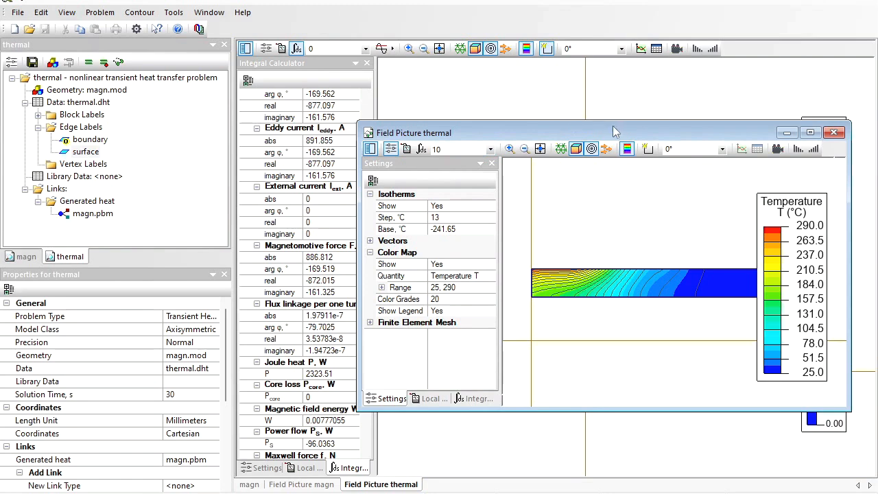
# Draw a vertical contour line through the steel wall near its hottest end and display the temperature X-Y plot along it.
pyautogui.click(648, 149)
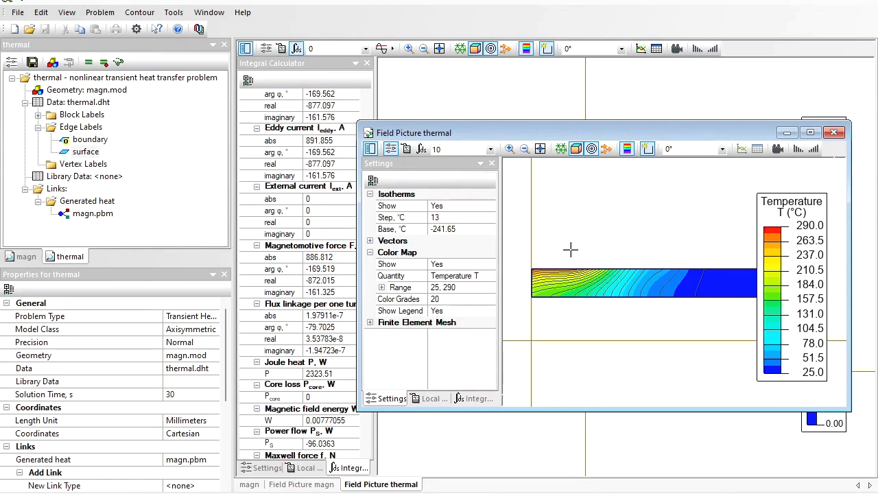
pyautogui.moveTo(562, 261); pyautogui.dragTo(563, 311)
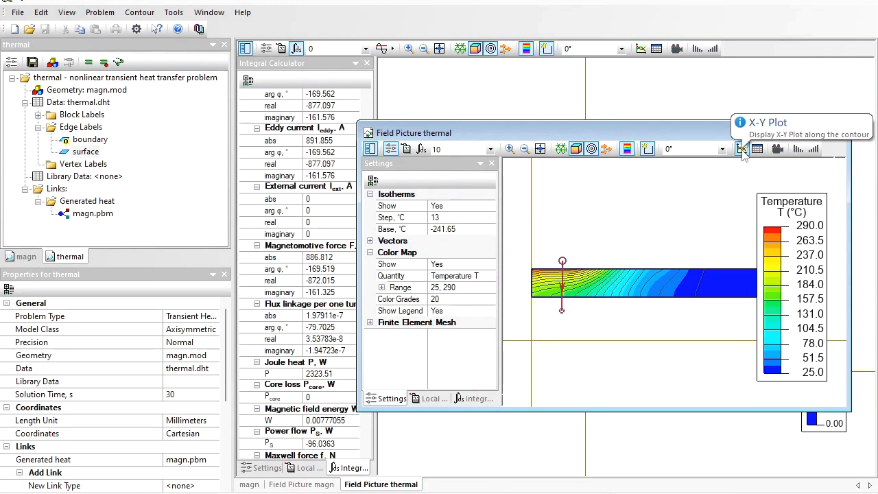
pyautogui.click(742, 150)
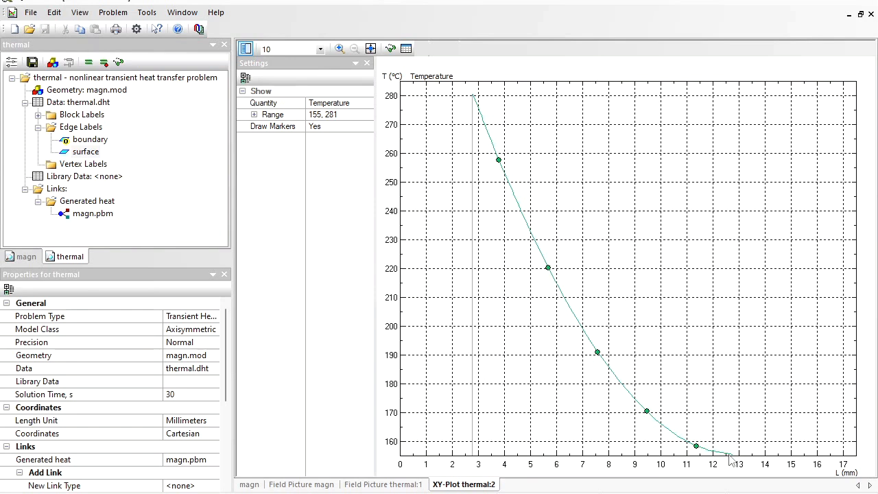
# Step the X-Y temperature plot through the successive time values, starting from 0.
pyautogui.click(319, 49)
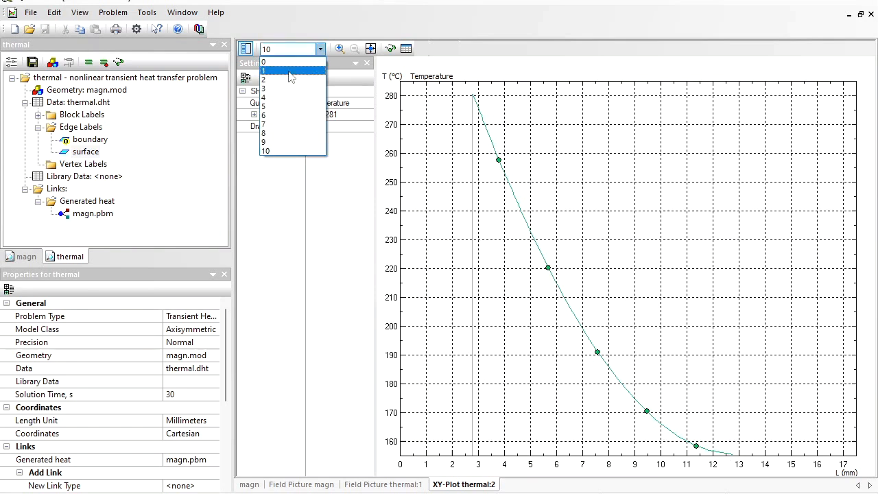
pyautogui.click(288, 71)
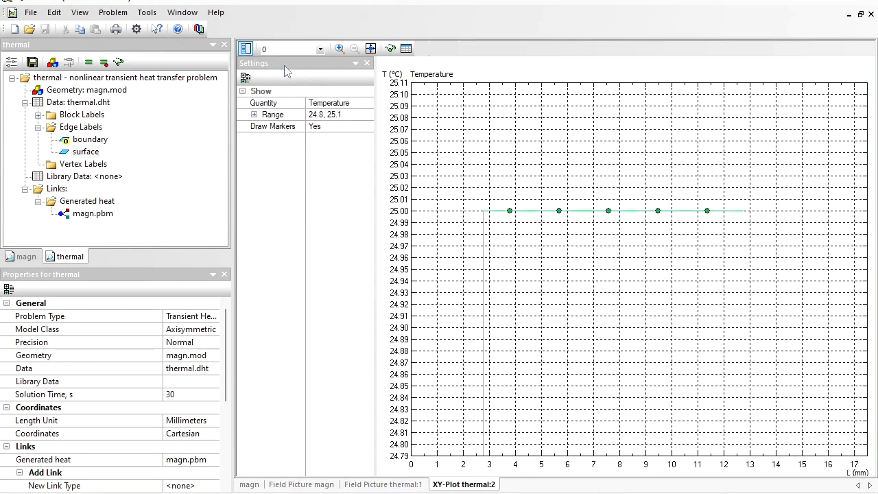
pyautogui.press('Down')
pyautogui.press('Down')
pyautogui.press('Down')
pyautogui.press('Down')
pyautogui.press('Down')
pyautogui.press('Down')
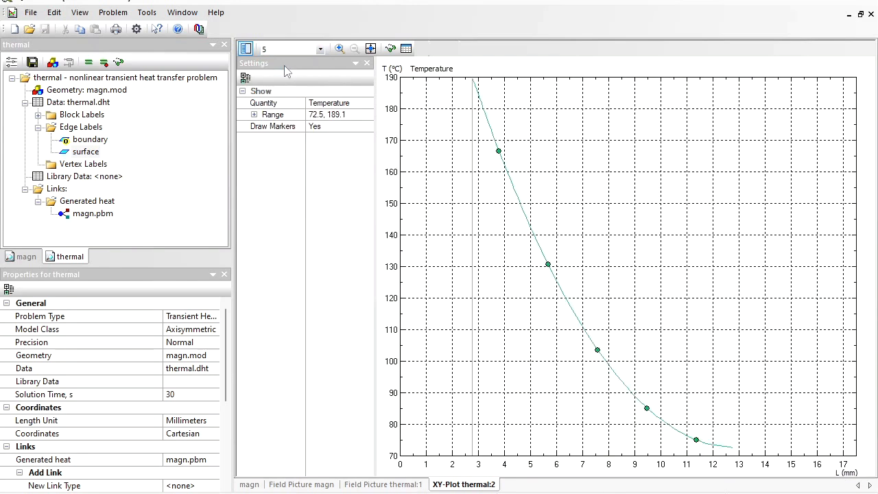
pyautogui.press('Down')
pyautogui.press('Down')
pyautogui.press('Down')
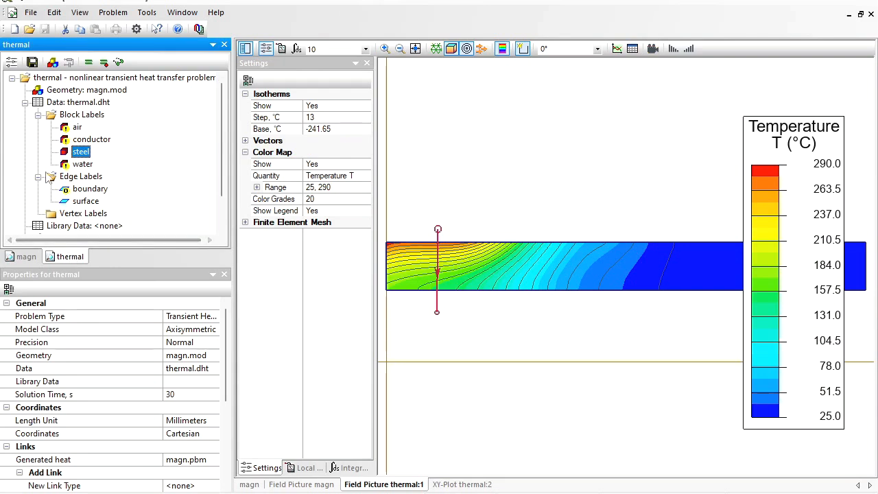
# Make the steel block's thermal conductivity nonlinear, with curve points at about 11 °C/22.3, 28.3 °C/20.1 and 46.1 °C/17.5 W/K·m.
pyautogui.doubleClick(77, 152)
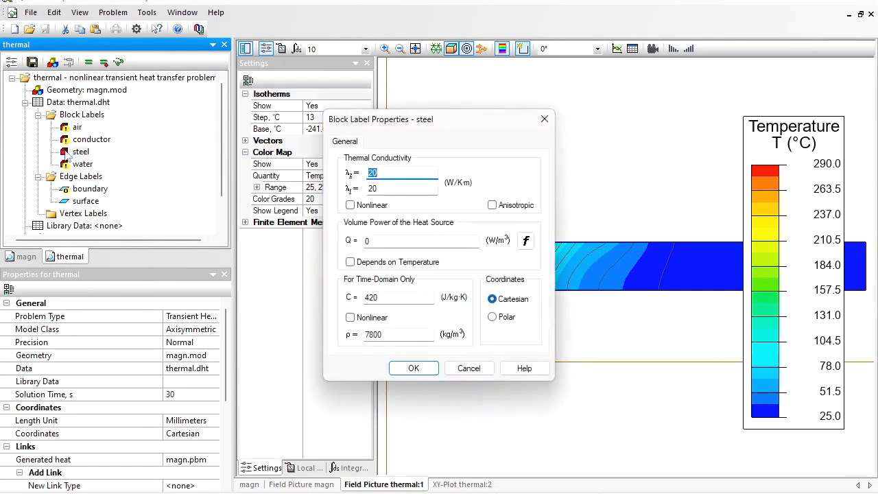
pyautogui.click(350, 205)
pyautogui.click(371, 180)
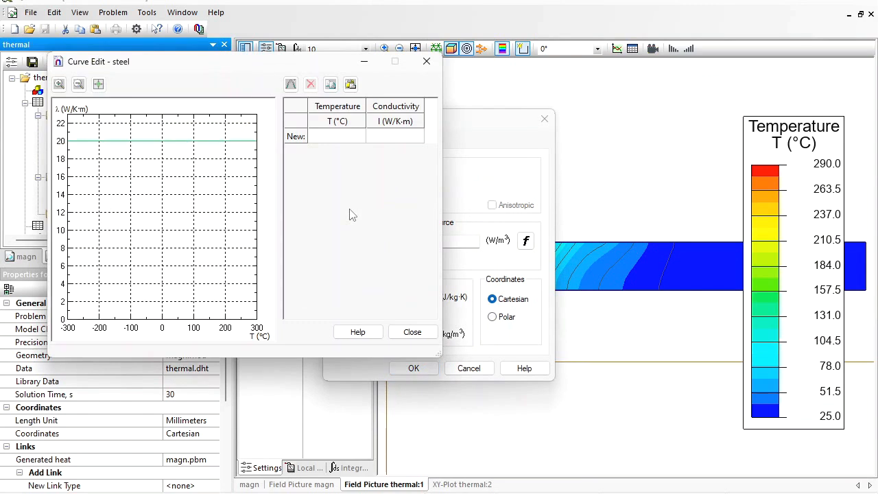
pyautogui.click(171, 140)
pyautogui.click(78, 84)
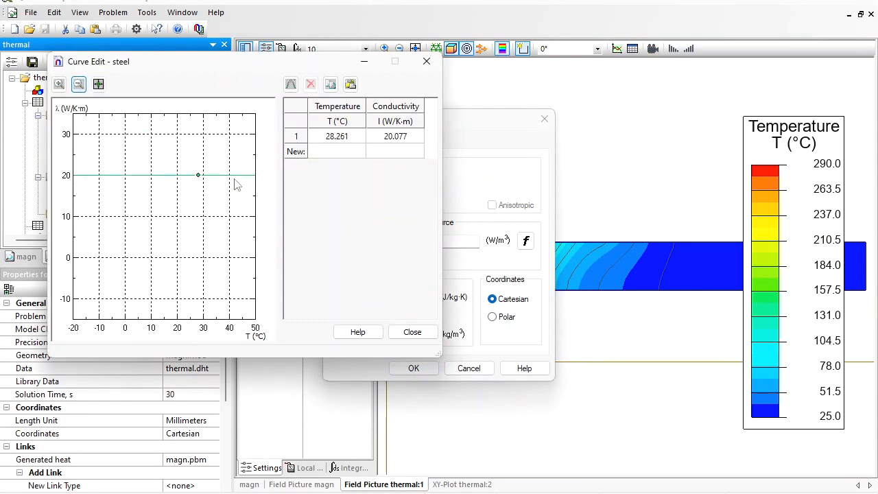
pyautogui.click(245, 186)
pyautogui.click(154, 166)
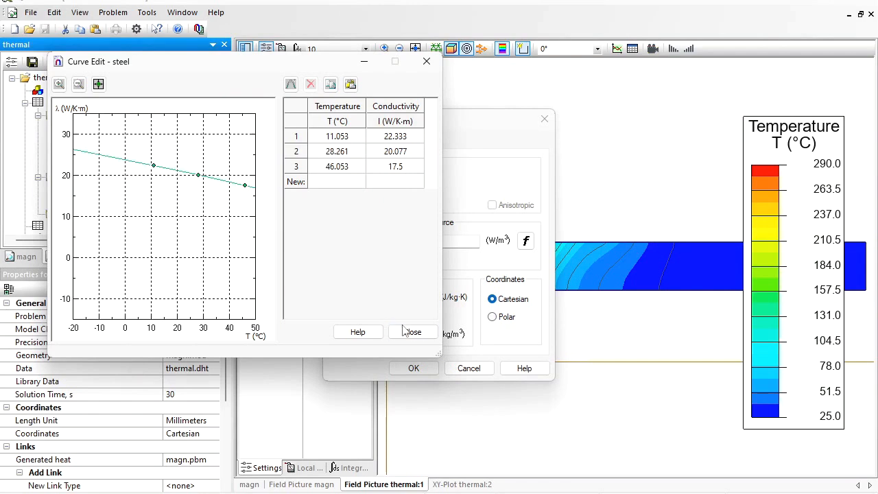
pyautogui.click(405, 332)
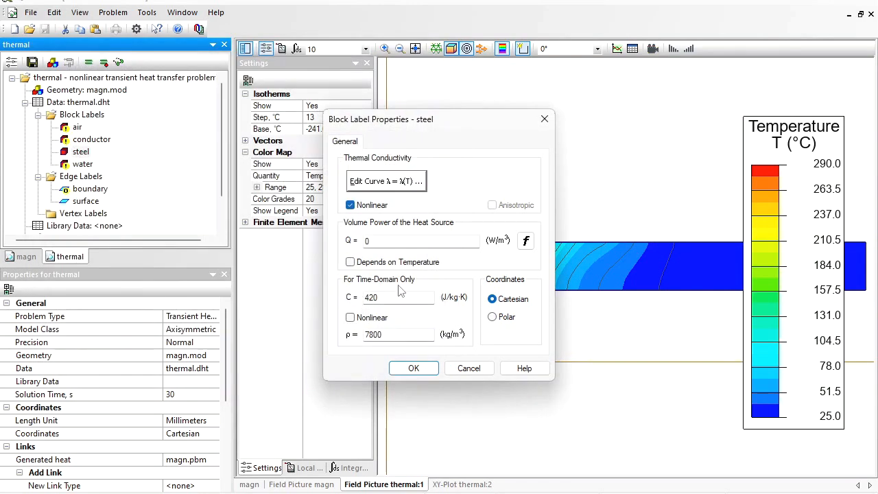
# Make the steel's specific heat nonlinear, add two points to its temperature curve, and accept the block label properties.
pyautogui.click(351, 318)
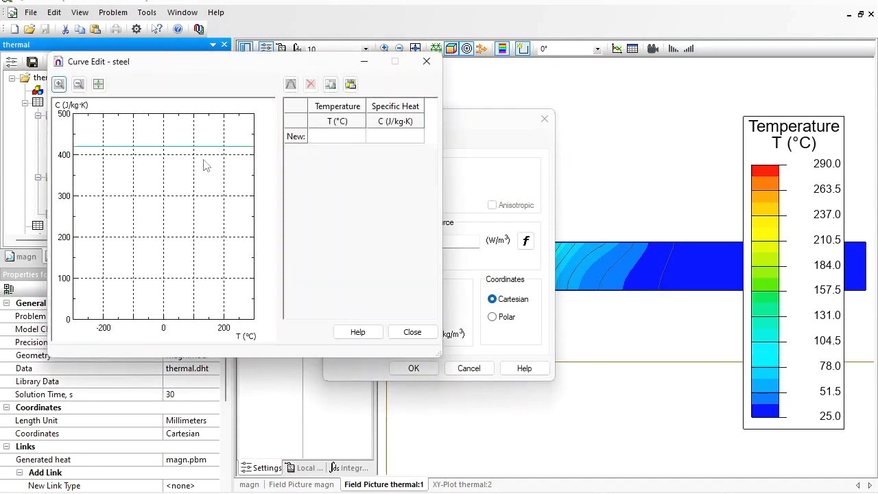
pyautogui.click(228, 162)
pyautogui.click(94, 126)
pyautogui.click(413, 332)
pyautogui.click(418, 368)
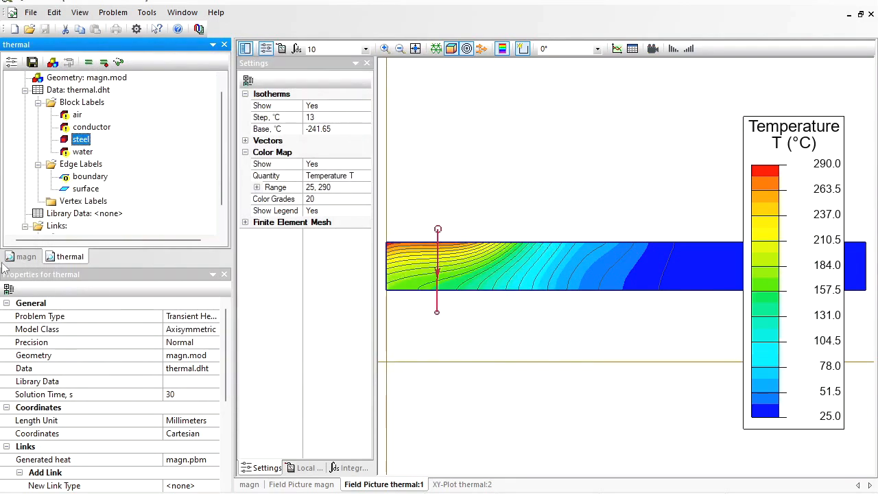
# In the magn problem, make the steel's electrical conductivity depend on temperature and add two curve points, one at about 234 °C and 0.83 S/m.
pyautogui.click(26, 257)
pyautogui.doubleClick(77, 152)
pyautogui.click(456, 231)
pyautogui.click(237, 154)
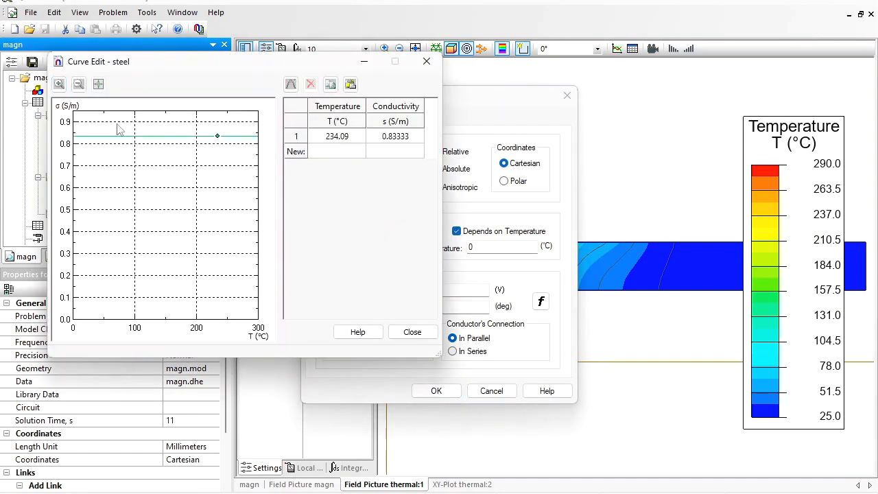
pyautogui.click(115, 125)
pyautogui.click(413, 332)
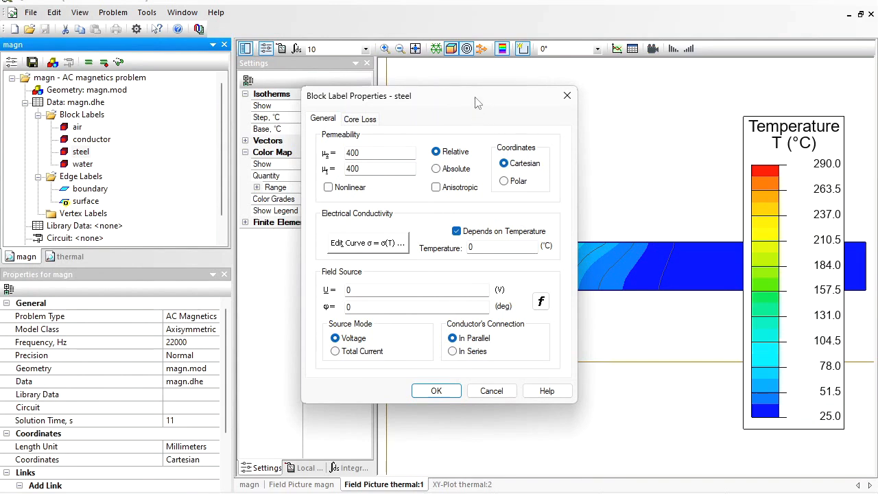
pyautogui.moveTo(478, 110); pyautogui.dragTo(253, 103)
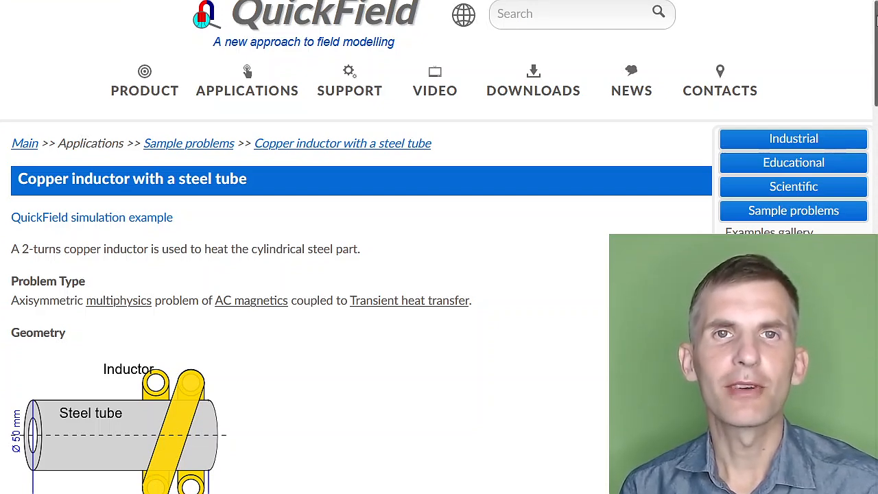
# On the QuickField website, review the given data, task and results of the "Copper inductor with a steel tube" example.
pyautogui.scroll(-4, 439, 247)
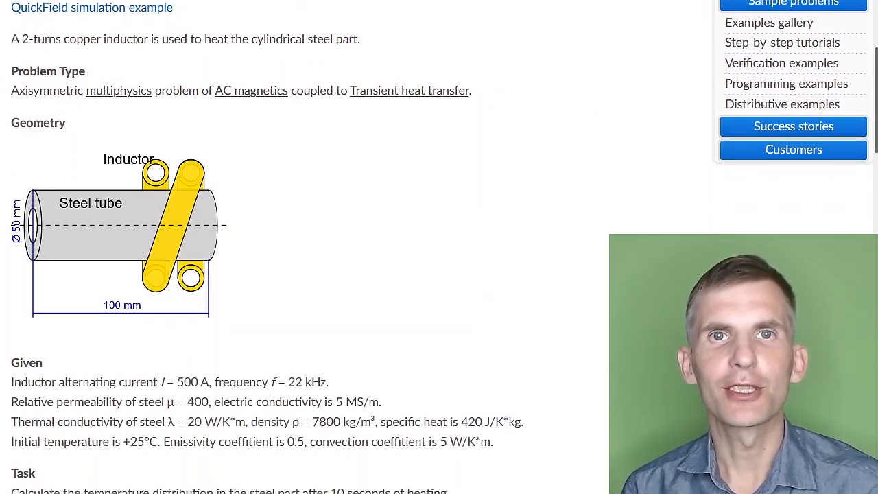
pyautogui.scroll(-4, 439, 247)
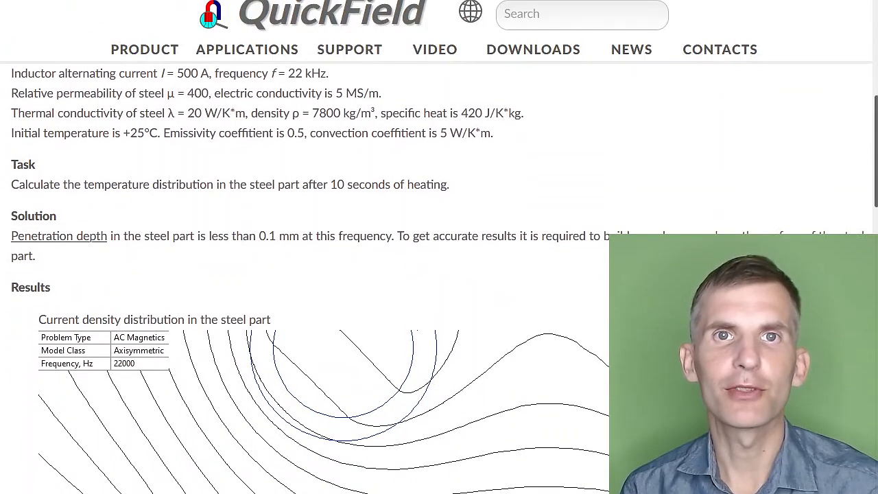
pyautogui.scroll(-5, 439, 248)
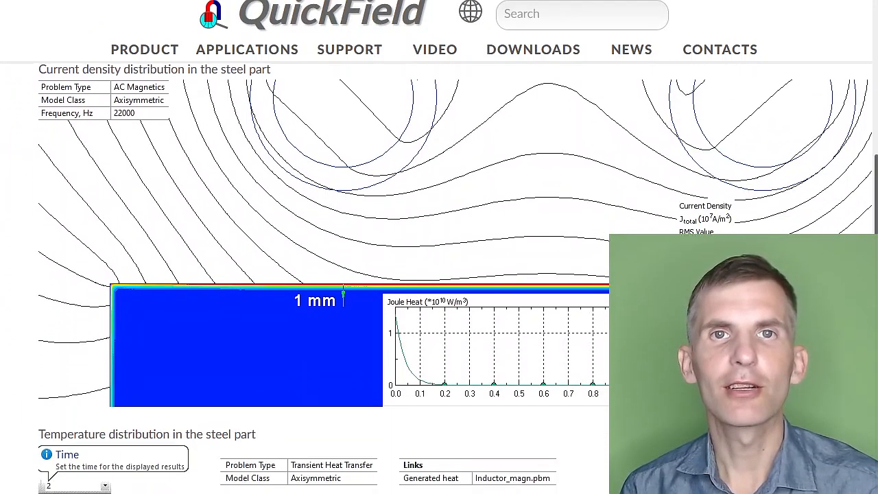